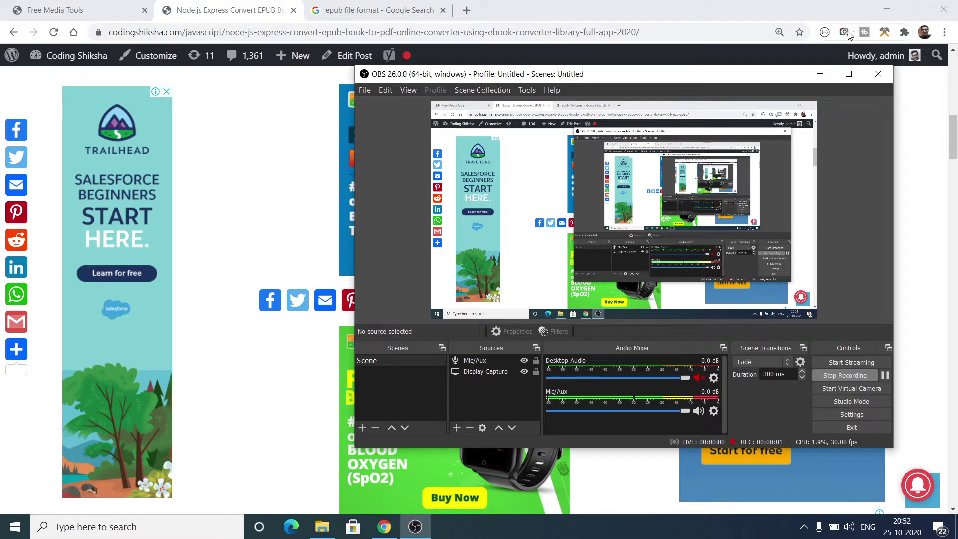
Hide the OBS window and go to Free Media Tools' PDF to EPUB converter
left_click(820, 76)
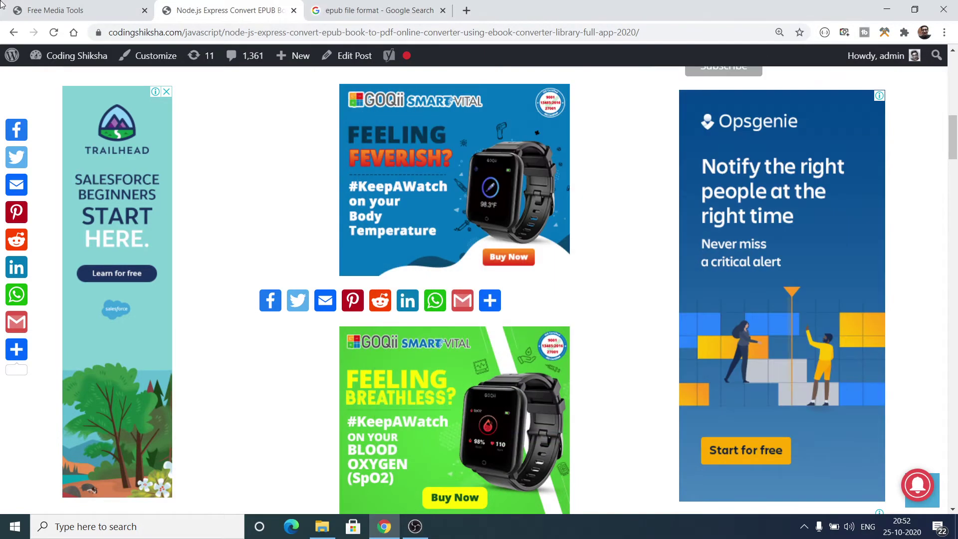
left_click(75, 10)
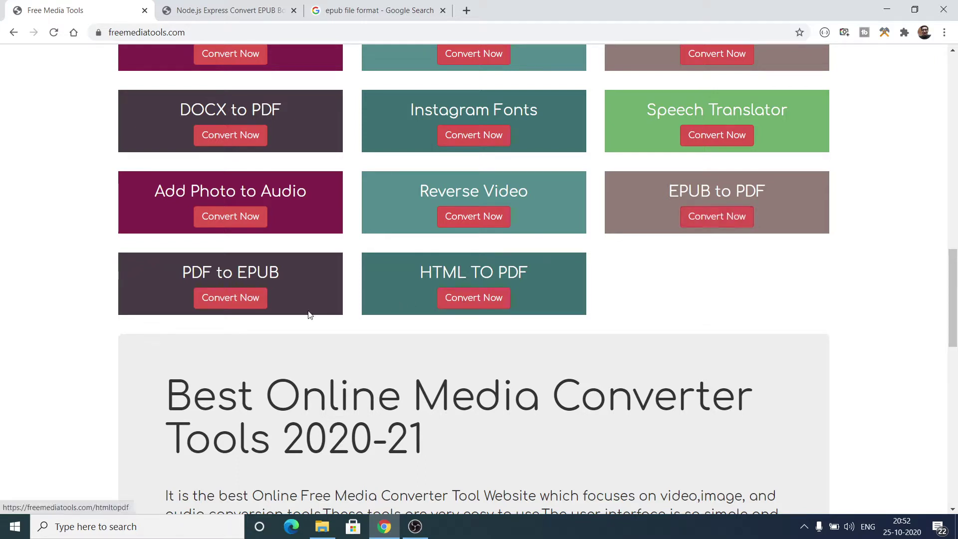
left_click(223, 302)
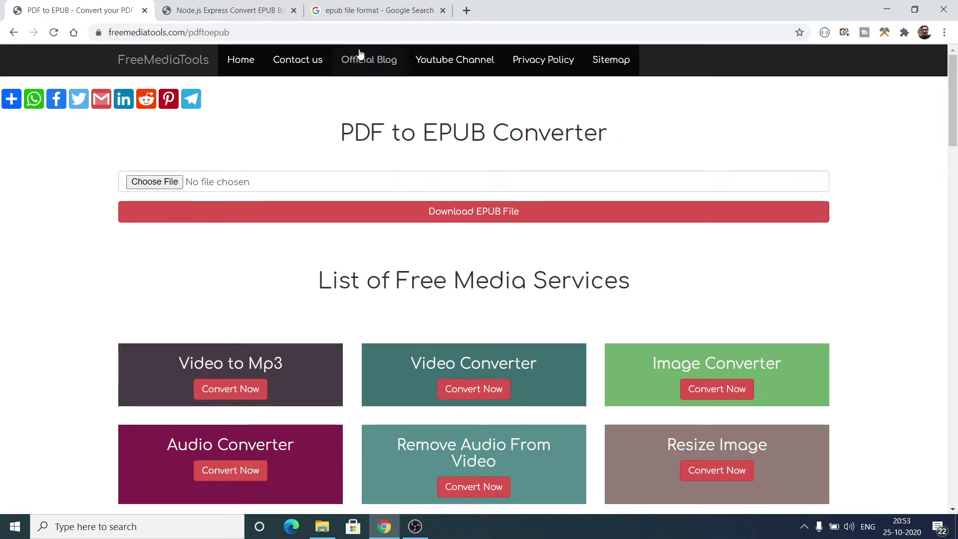
Convert example.pdf to EPUB, download it, and open the downloaded book in Calibre
left_click(368, 6)
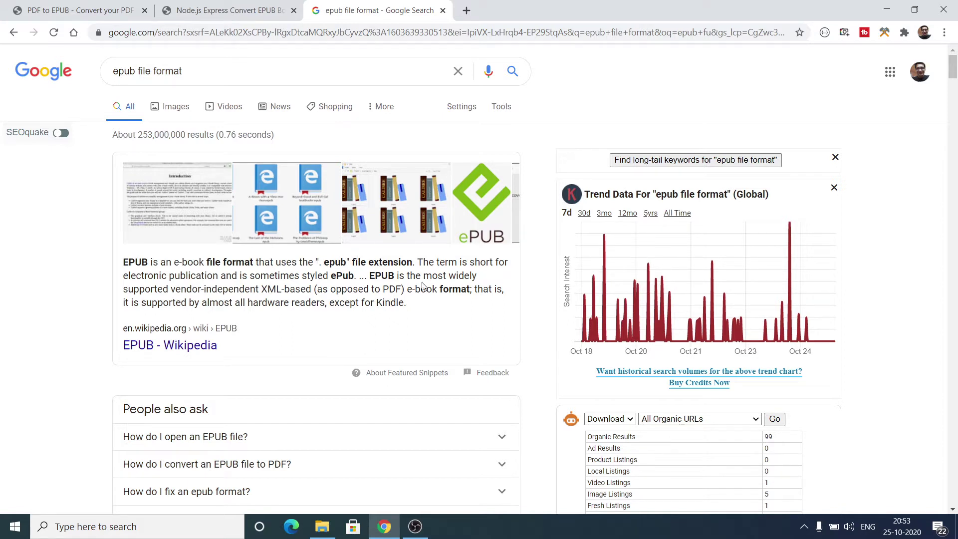
left_click(80, 10)
left_click(166, 181)
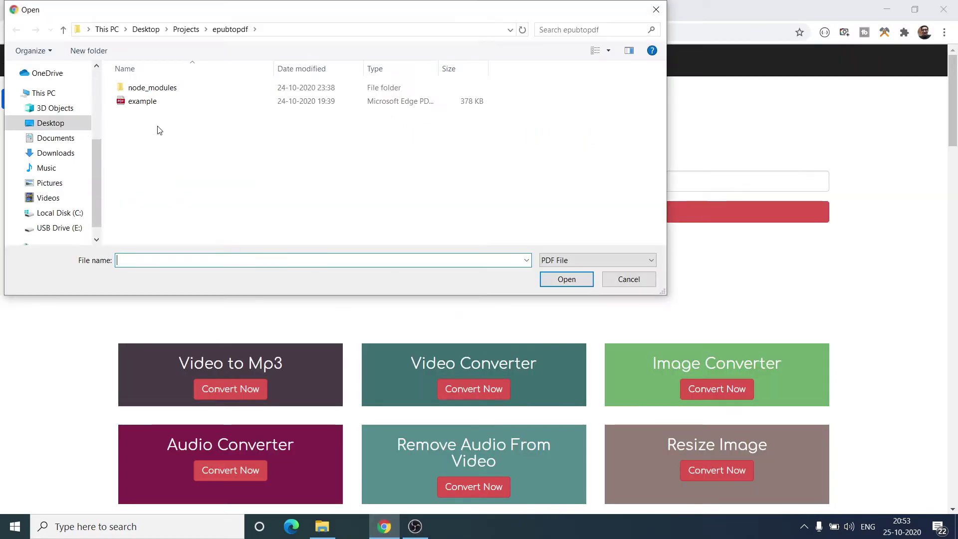
double_click(142, 102)
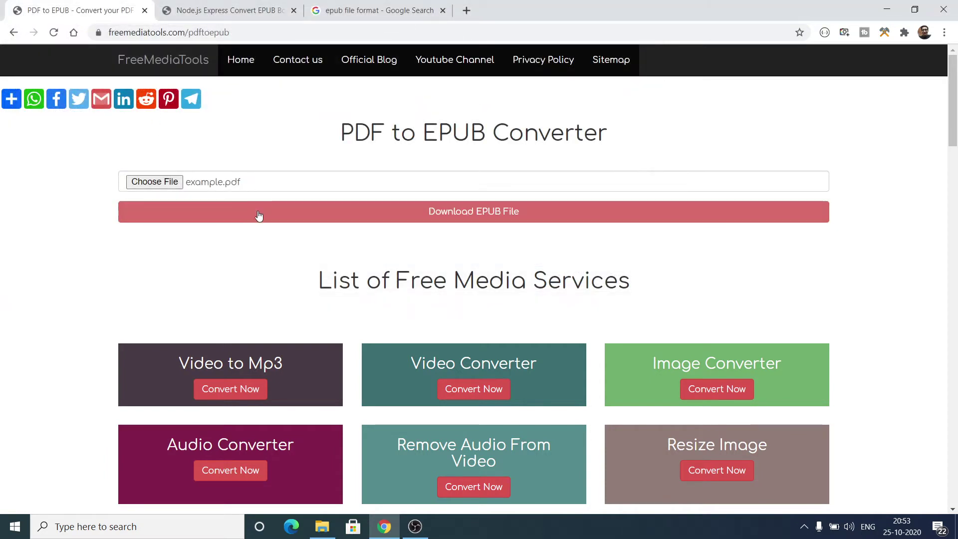
left_click(390, 218)
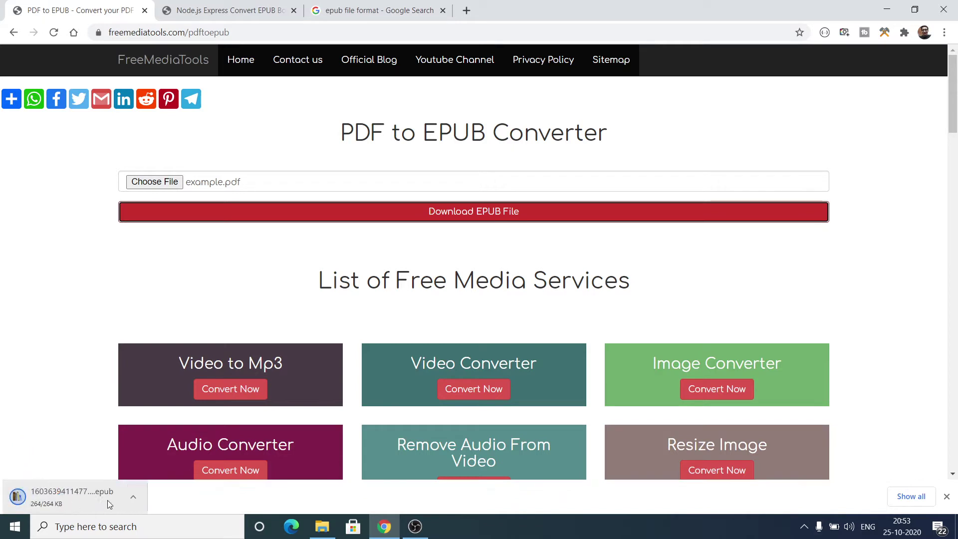
left_click(82, 502)
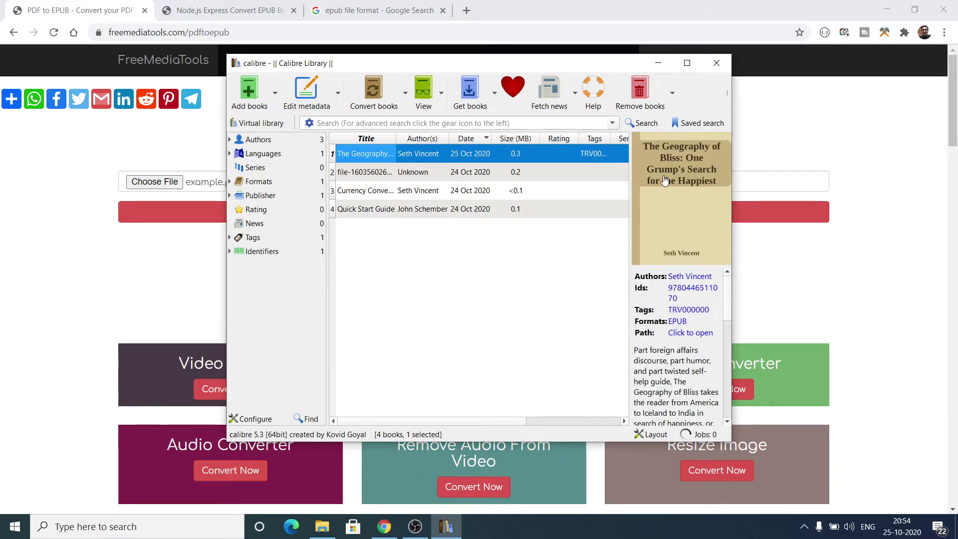
View The Geography of Bliss folder on disk, then open the book's full details
left_click(684, 333)
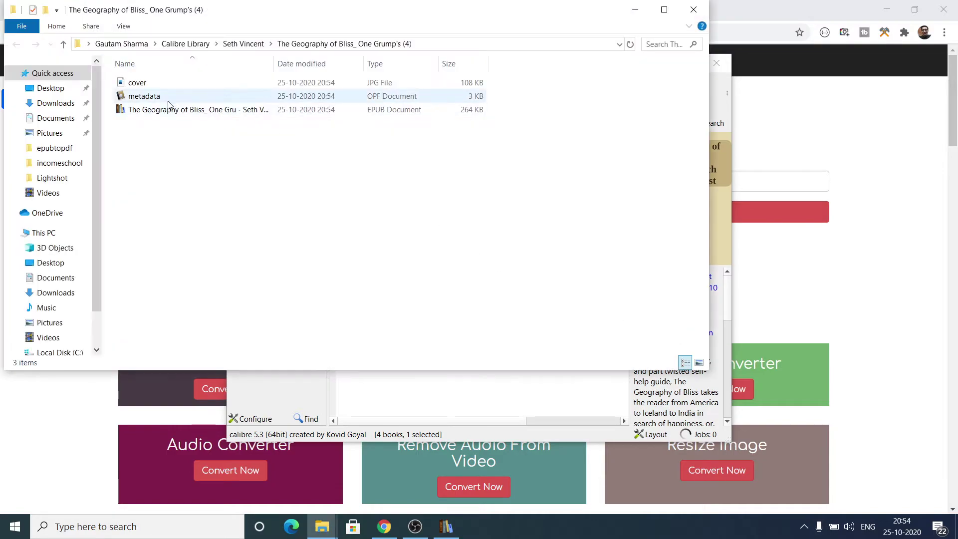
left_click(693, 9)
double_click(687, 165)
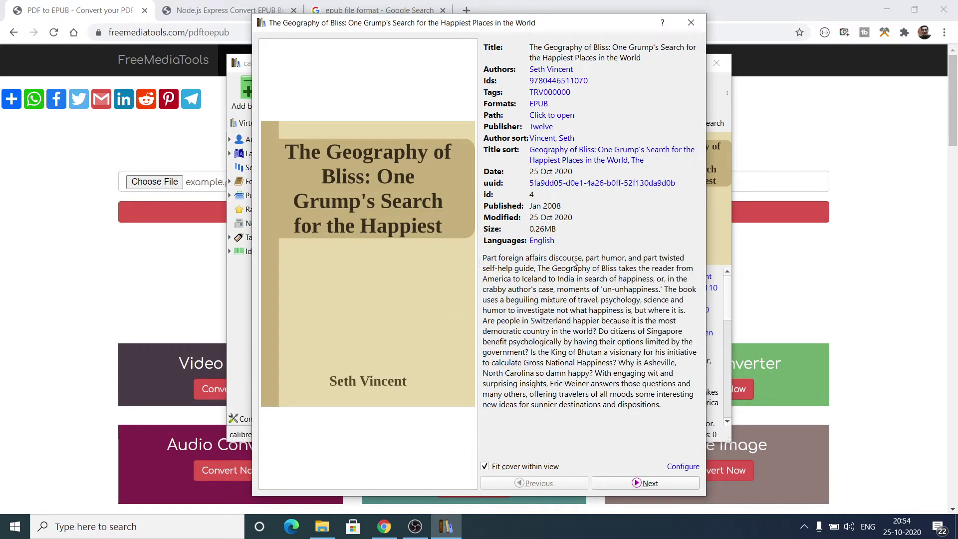
Browse the next books' details, come back, and view The Geography of Bliss folder again
left_click(648, 483)
left_click(643, 483)
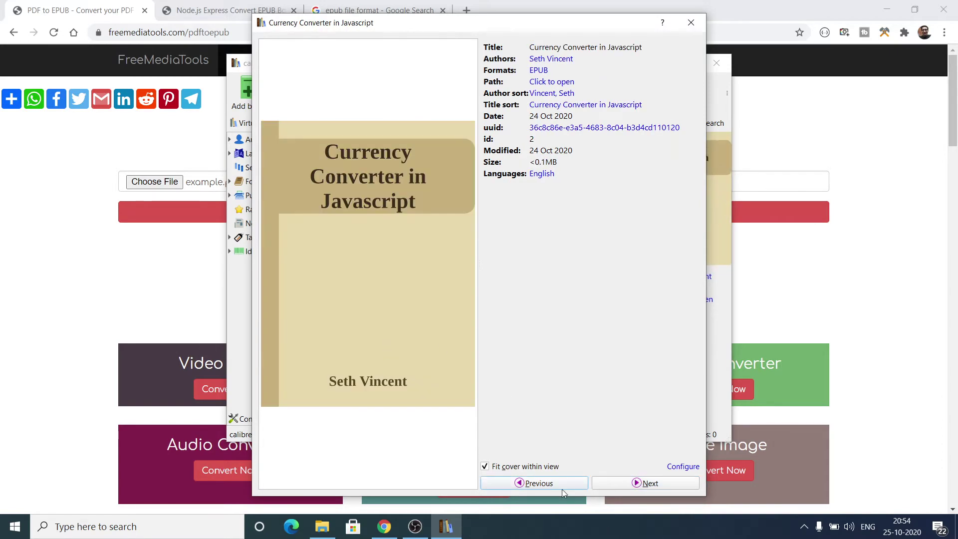
left_click(547, 483)
left_click(547, 483)
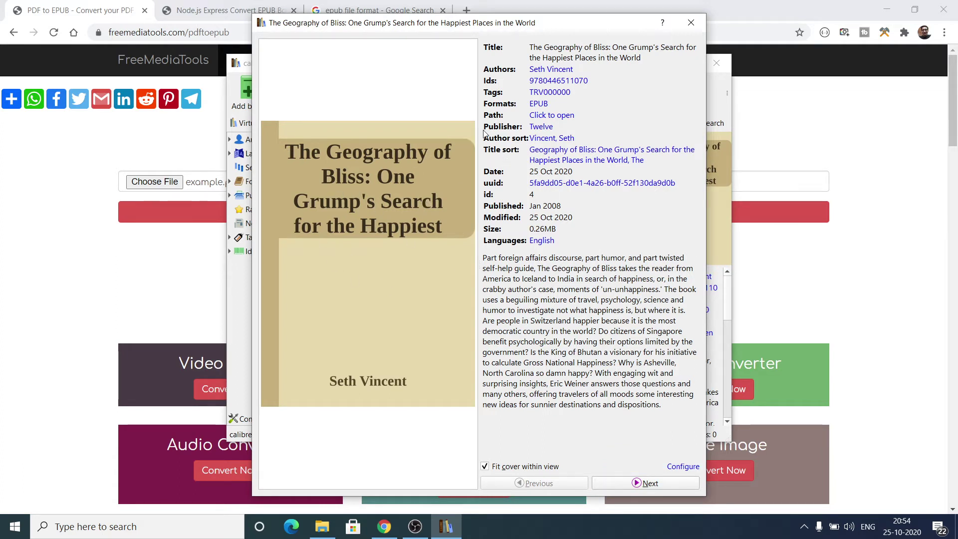
left_click(557, 118)
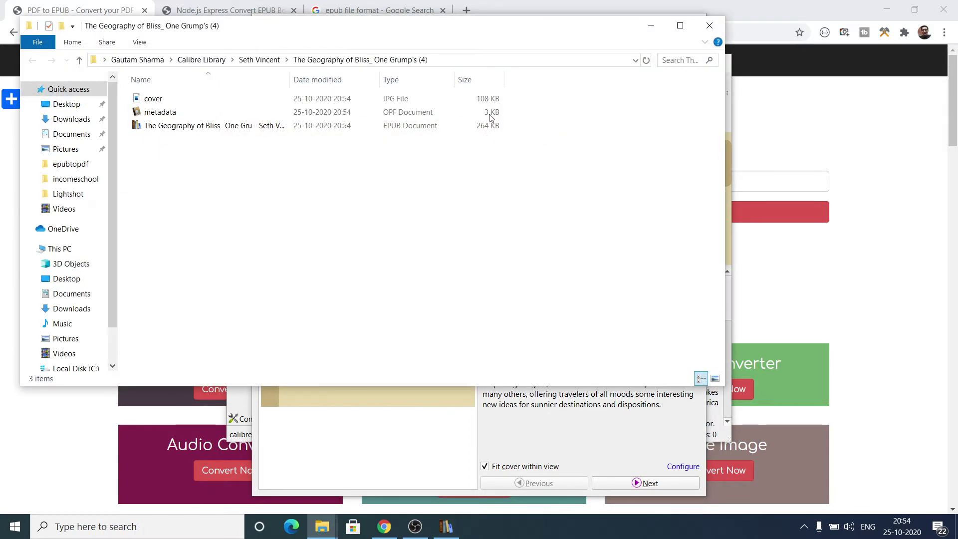
left_click(709, 25)
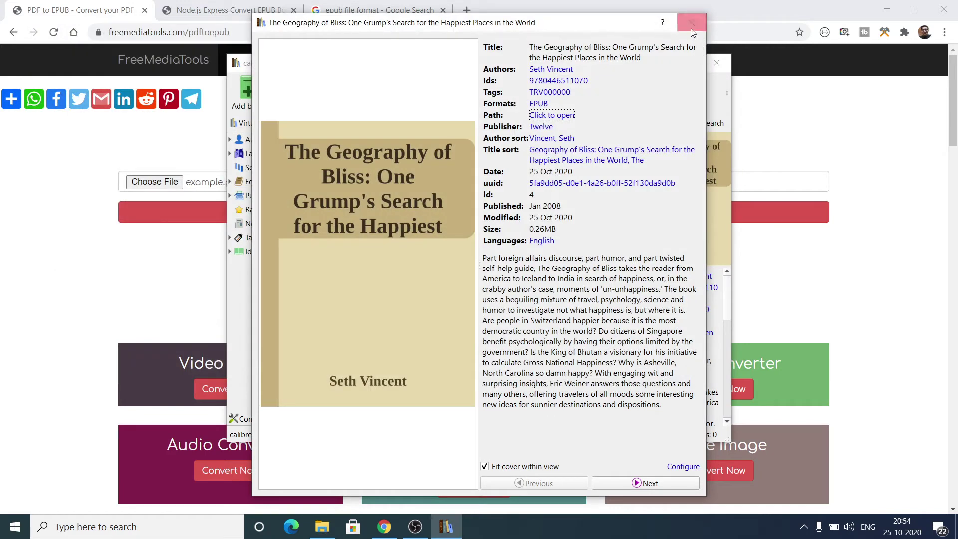
Close the Book Details window and return to the PDF to EPUB converter in Chrome
left_click(690, 23)
left_click(202, 7)
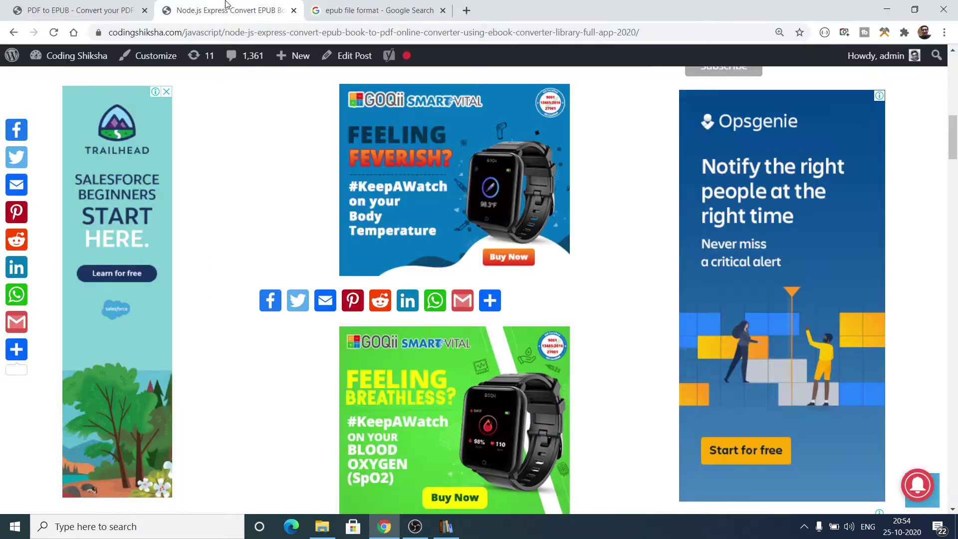
left_click(89, 10)
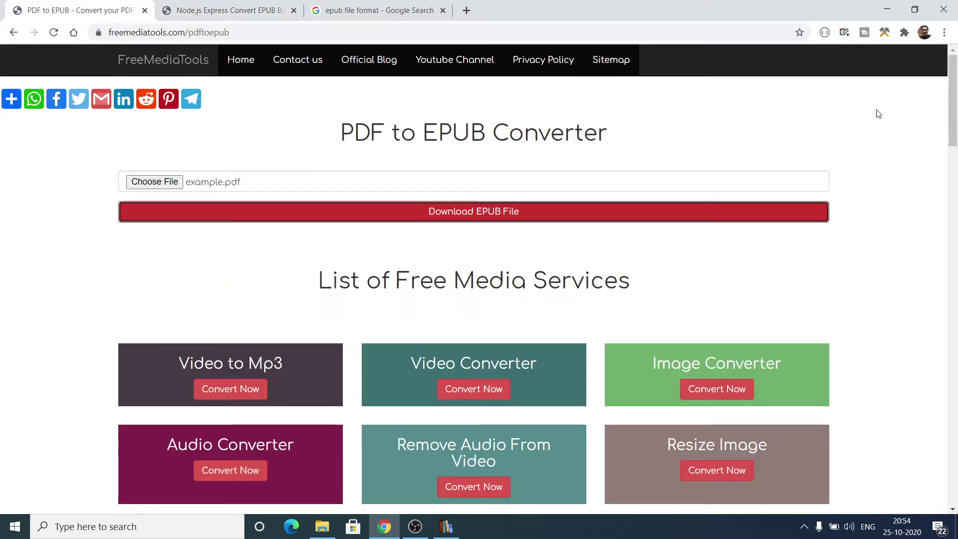
Convert sample1.epub with the EPUB to PDF converter and open the downloaded PDF
left_click_drag(953, 90, 955, 306)
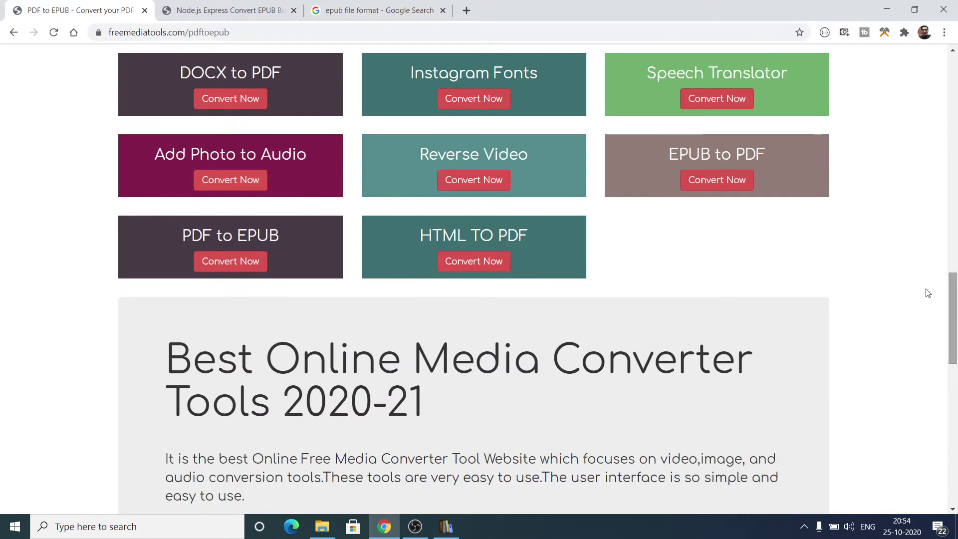
left_click(693, 178)
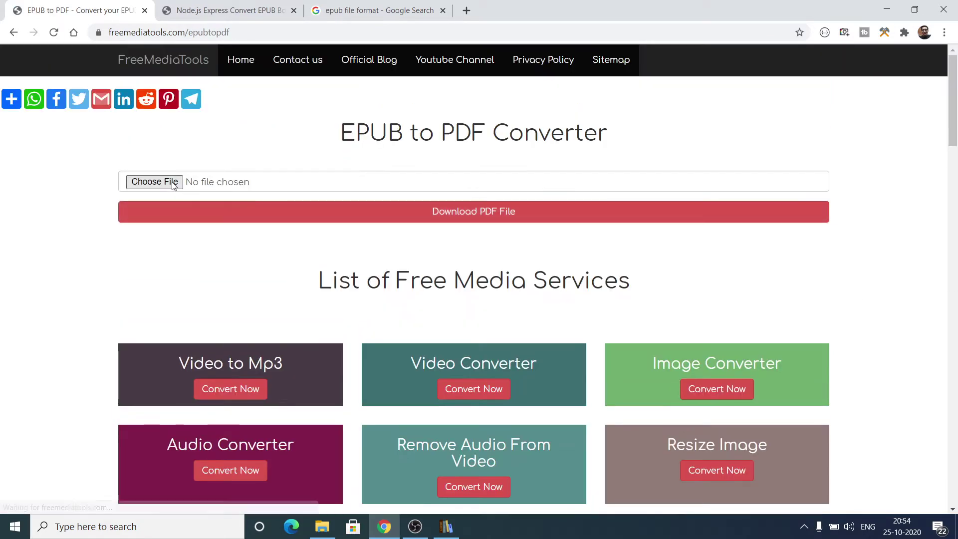
left_click(167, 182)
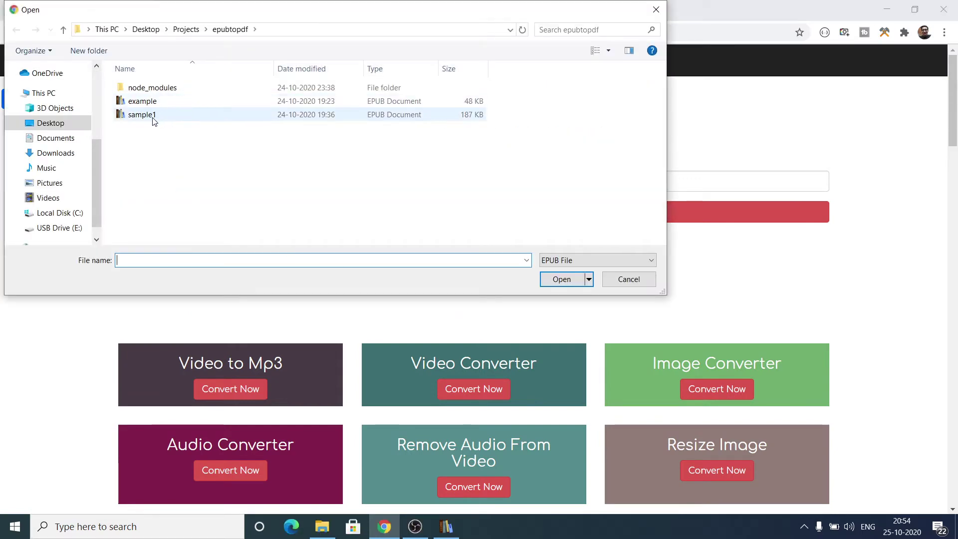
double_click(142, 114)
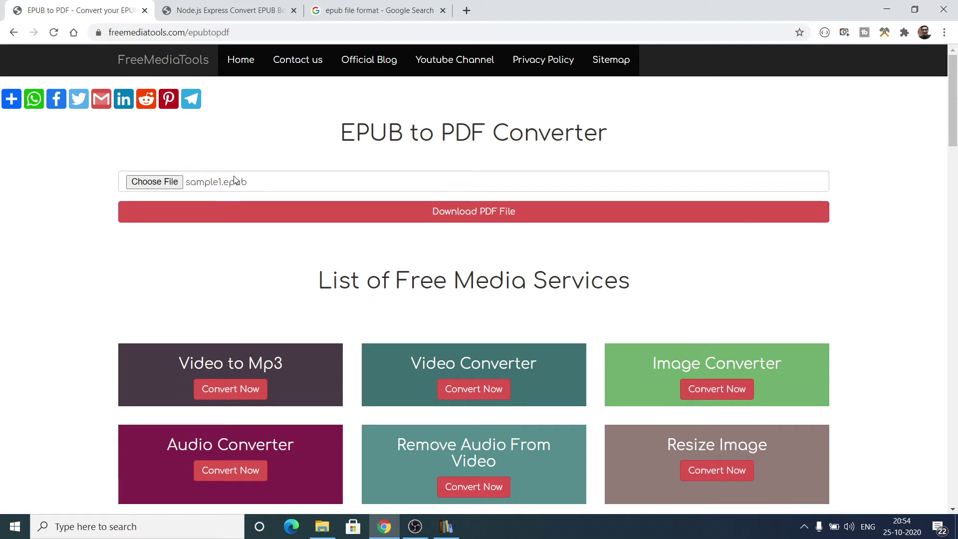
left_click(257, 213)
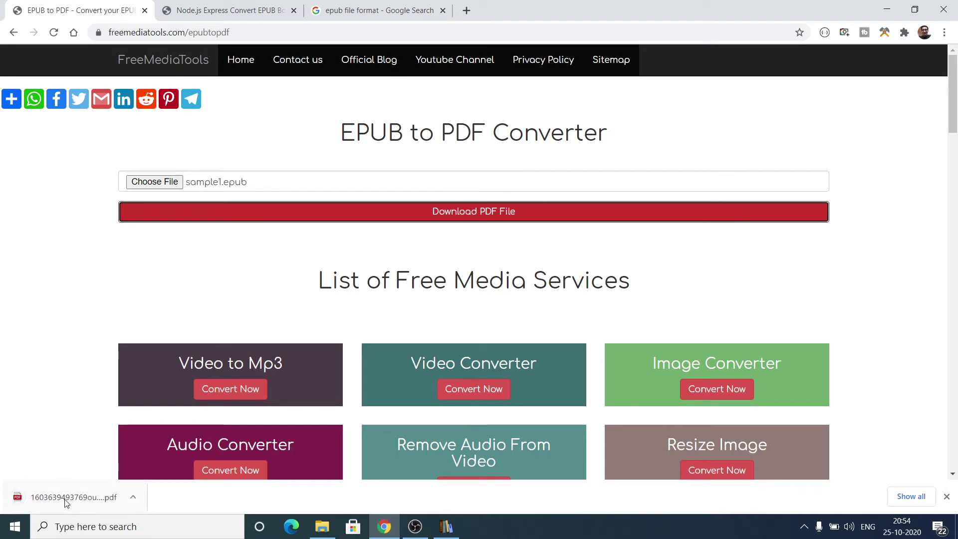
left_click(65, 498)
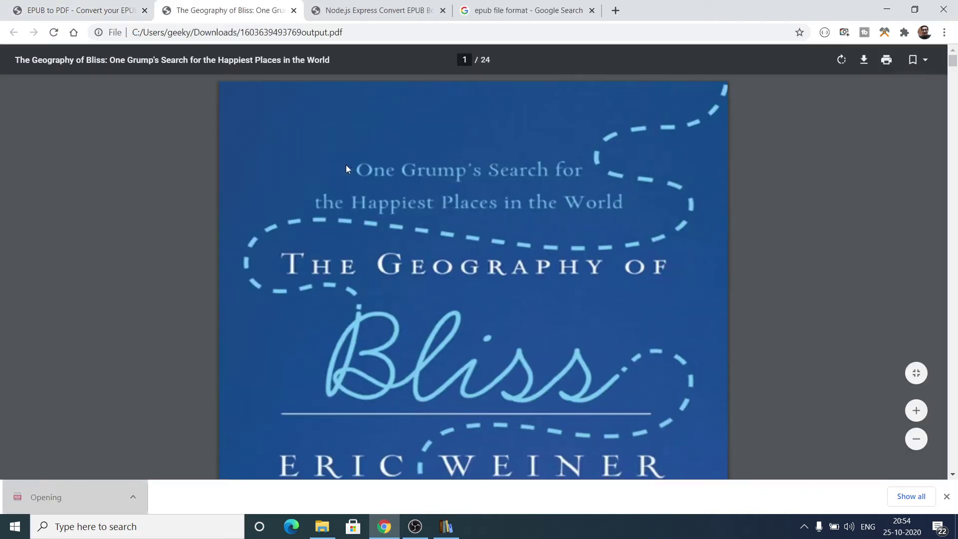
Scroll through the 24-page Geography of Bliss PDF, then go back to the EPUB to PDF converter
scroll(370, 162, "down", 15)
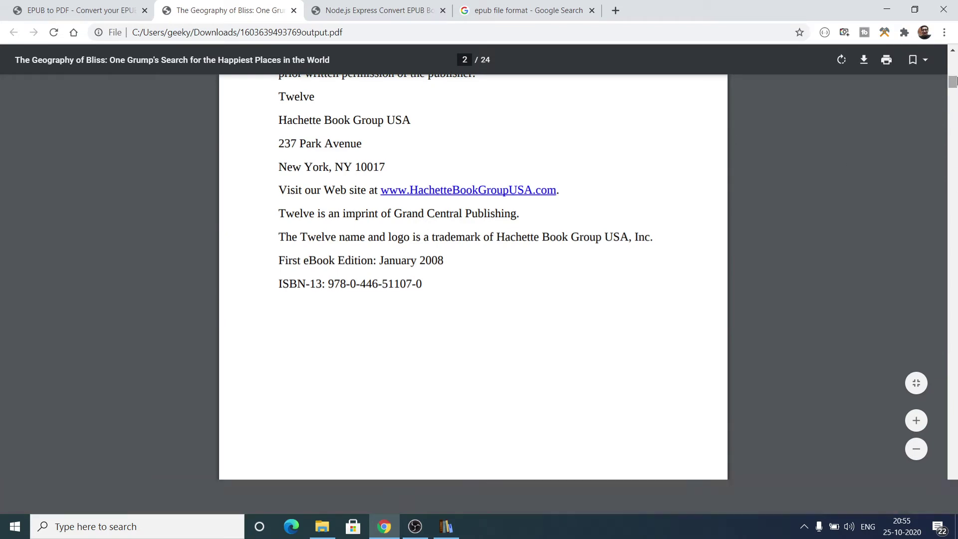
scroll(956, 90, "up", 8)
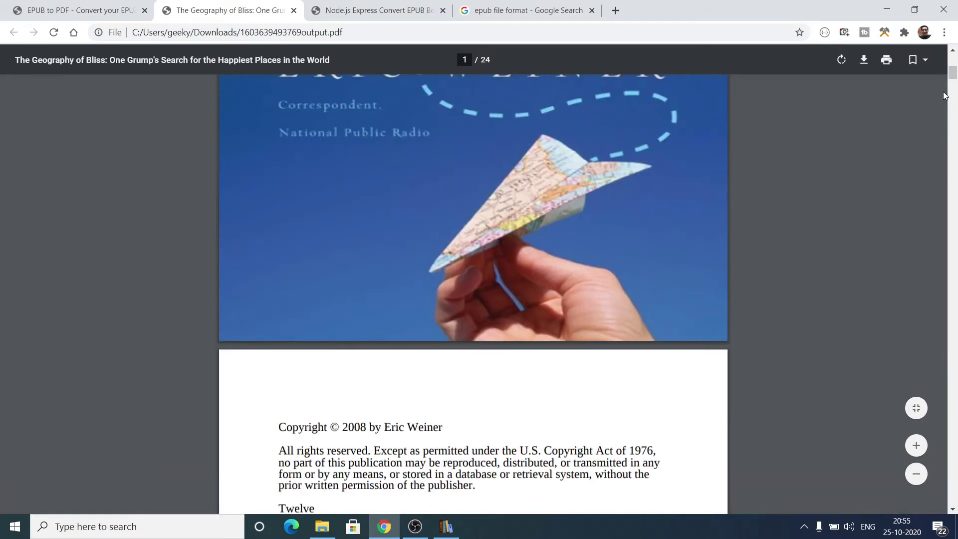
left_click_drag(952, 76, 955, 491)
scroll(524, 240, "down", 4)
scroll(526, 239, "up", 9)
scroll(527, 240, "up", 20)
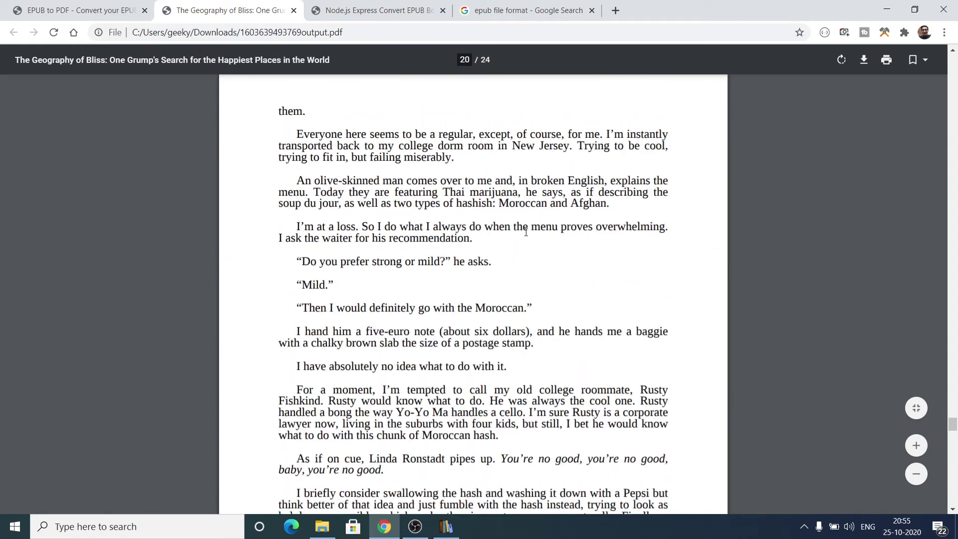
scroll(525, 231, "up", 5)
left_click(65, 9)
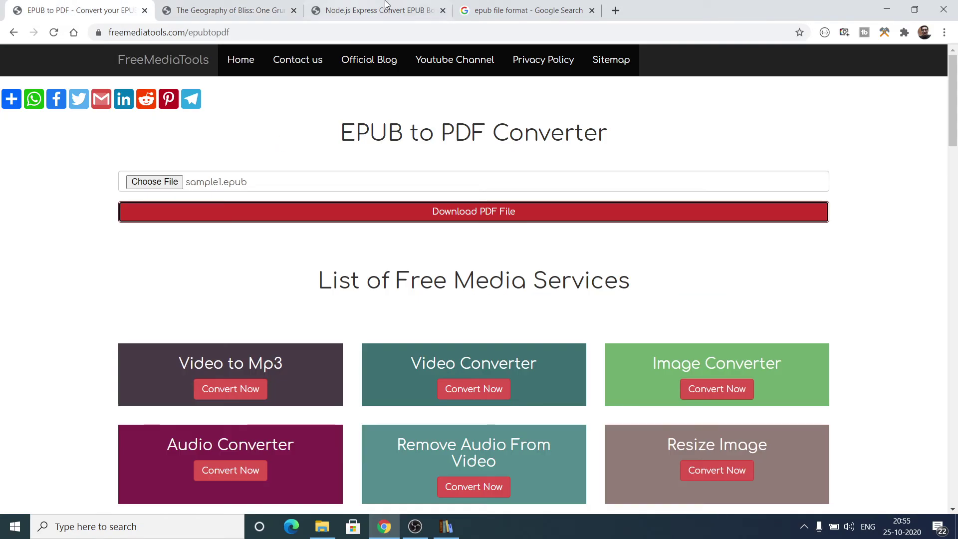
Replace the Google query with 'epub to pdf' and run that search
left_click(416, 6)
left_click(354, 30)
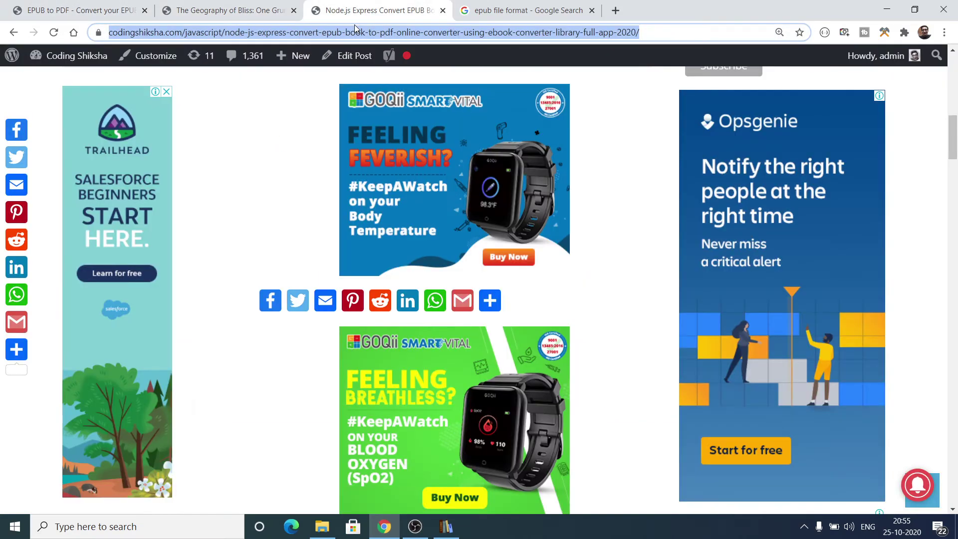
type("e")
left_click(524, 10)
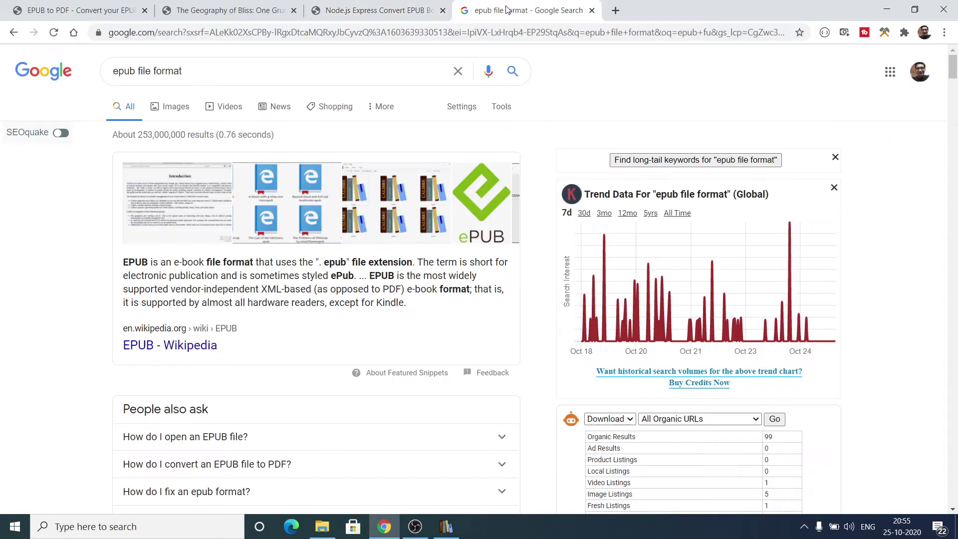
triple_click(373, 73)
type("e")
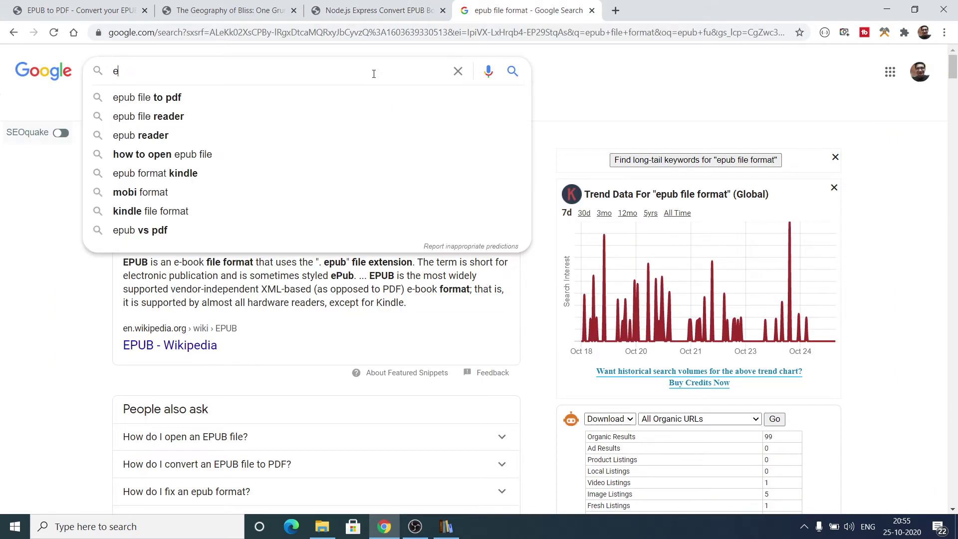
type("pub to ps")
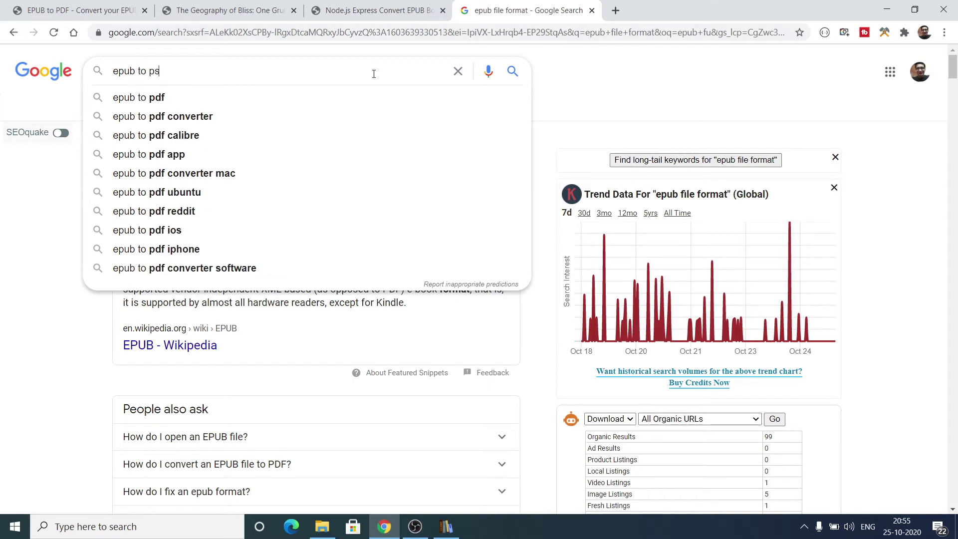
left_click(234, 97)
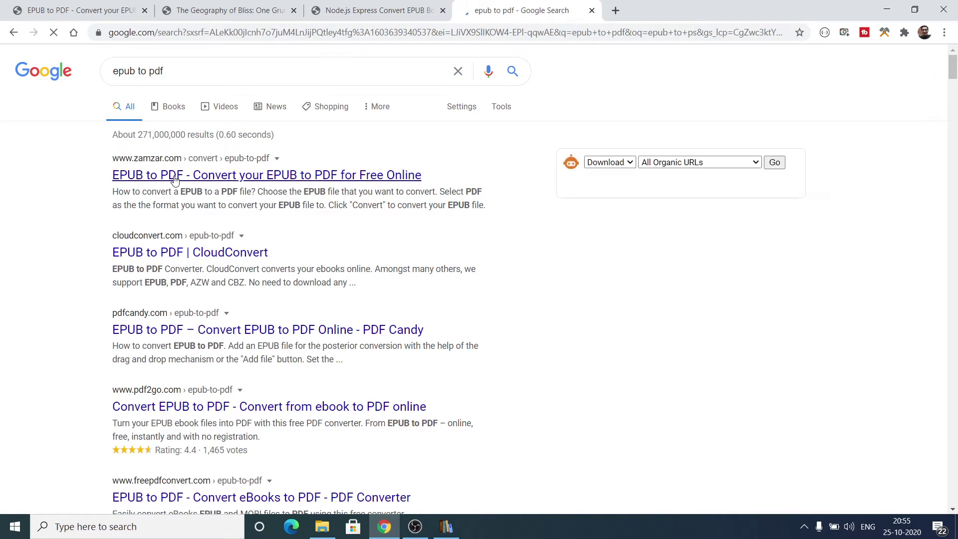
Skim the epub to pdf results and go back to the EPUB to PDF converter tab
scroll(199, 260, "down", 10)
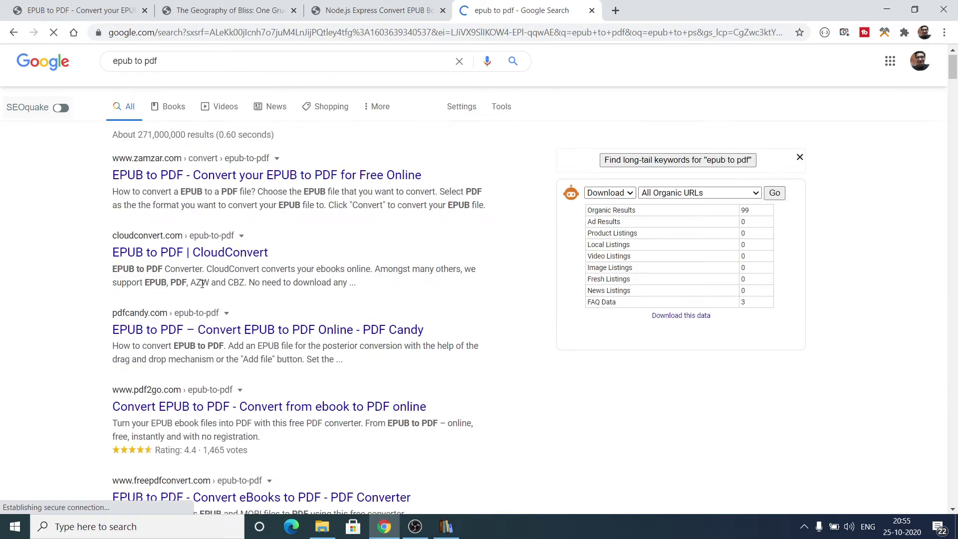
left_click(75, 11)
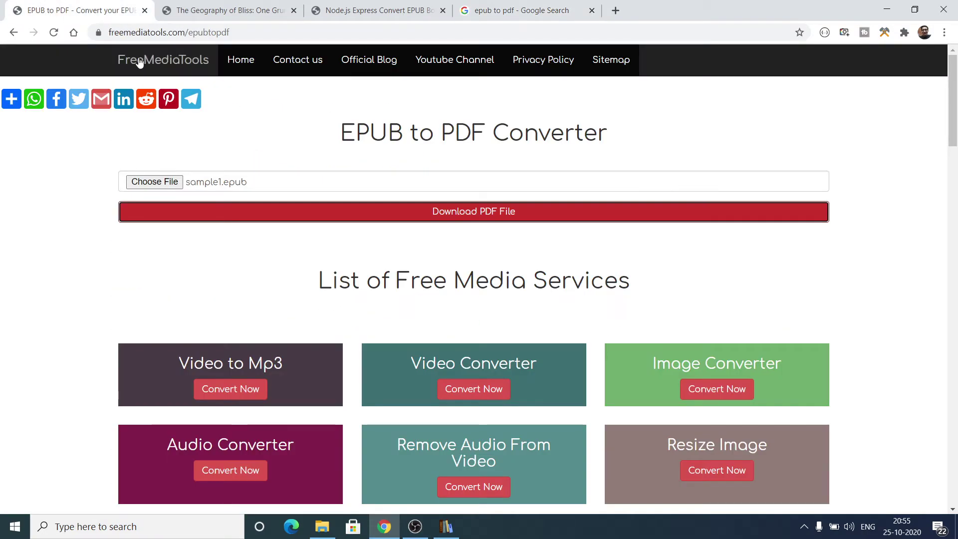
mouse_move(11, 98)
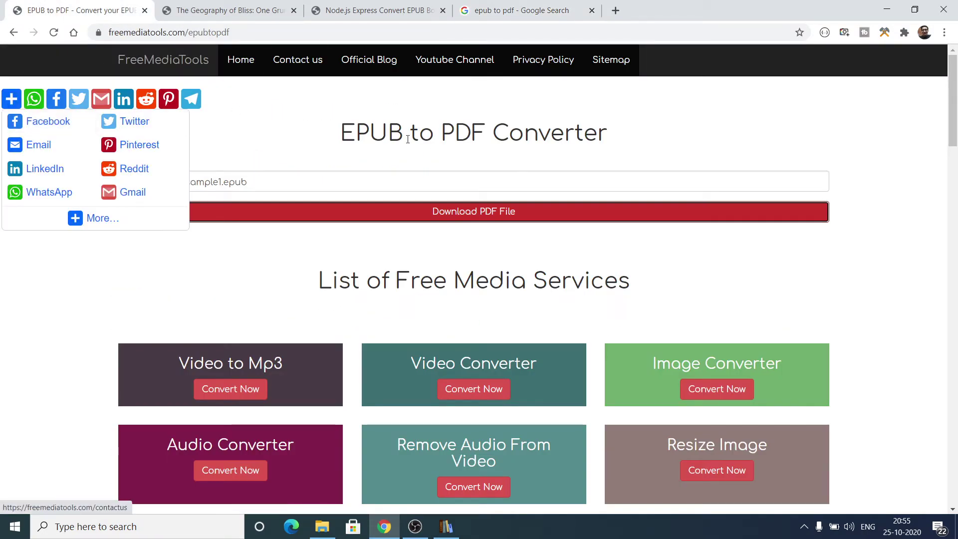
Load example.html into the HTML to PDF converter and submit it for PDF download
left_click_drag(339, 128, 623, 135)
left_click_drag(956, 95, 955, 308)
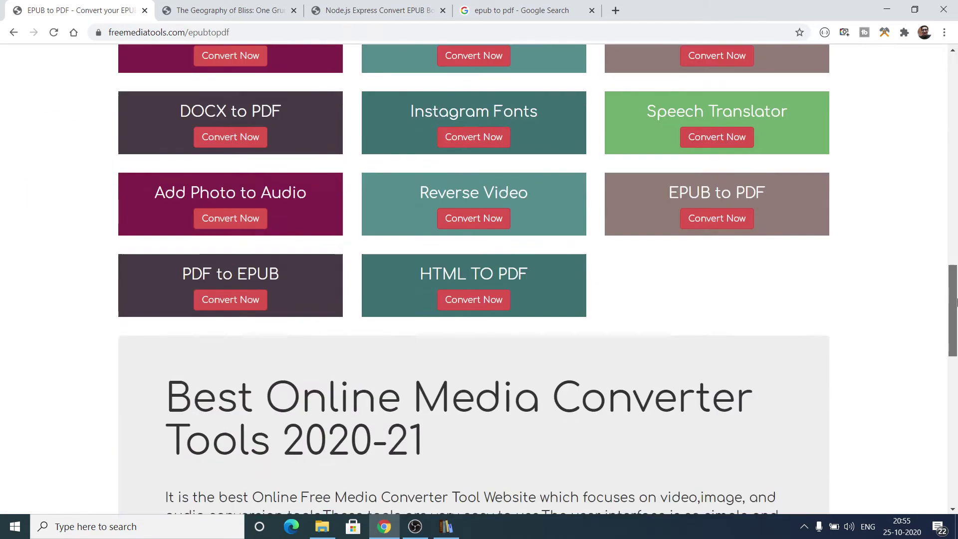
left_click(483, 297)
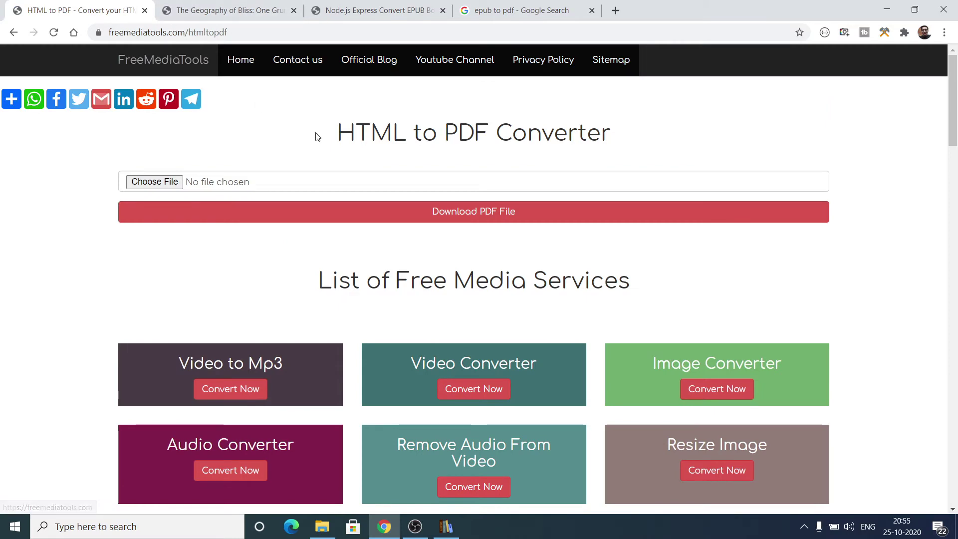
left_click(151, 182)
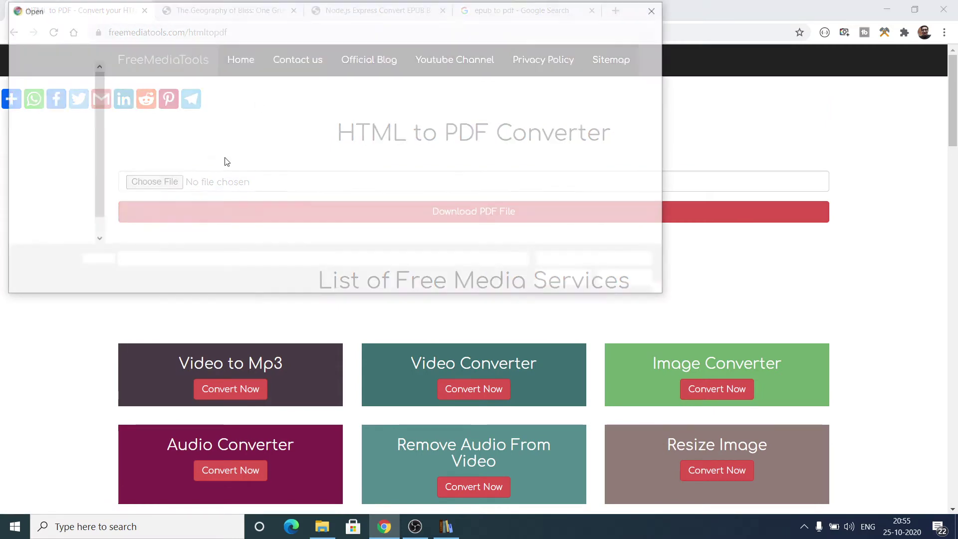
double_click(148, 101)
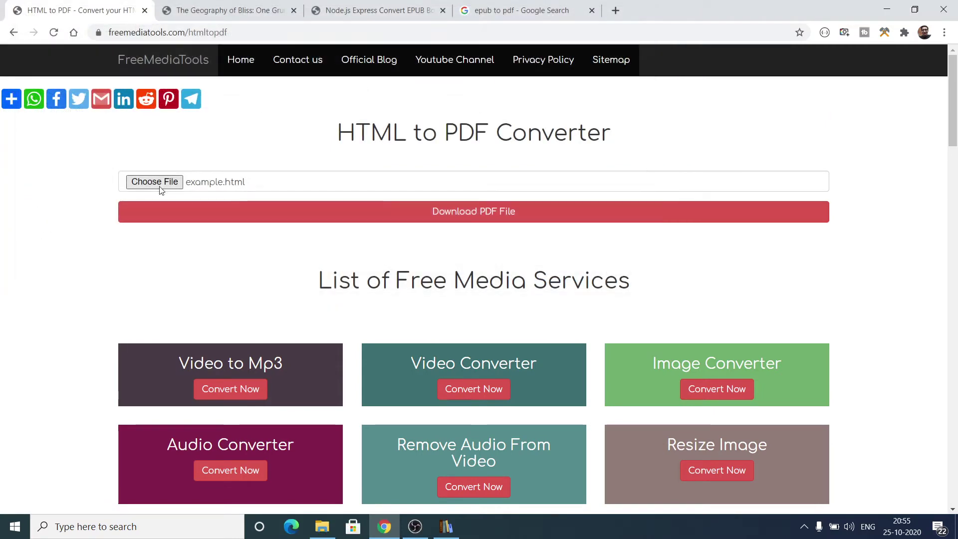
left_click(230, 216)
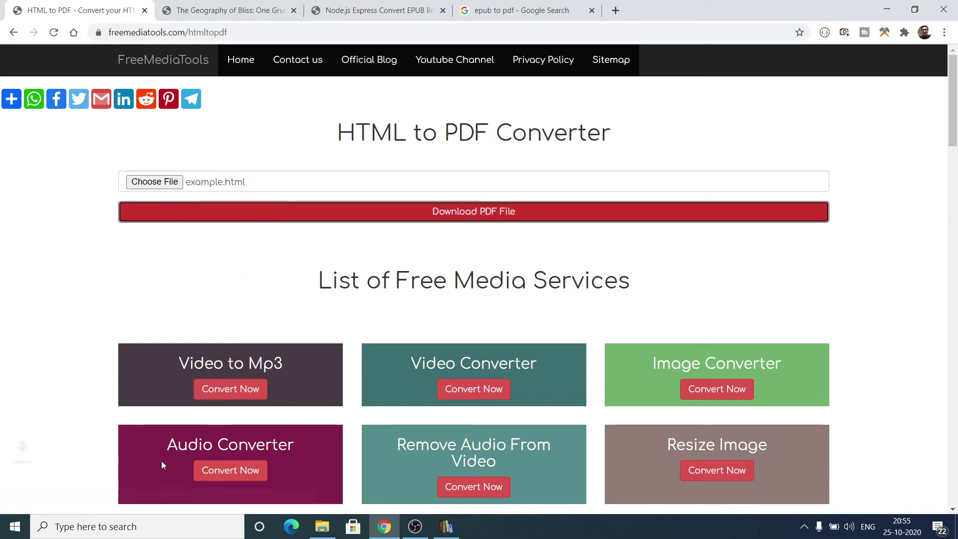
Open the converted PDF, select its 'hello world' heading and check the image's options
left_click(49, 505)
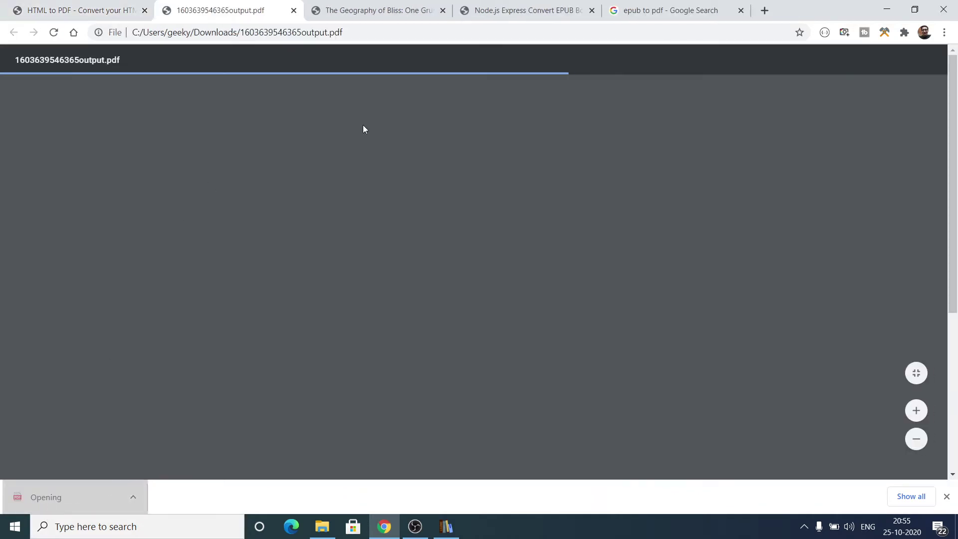
scroll(451, 243, "down", 5)
scroll(451, 243, "up", 5)
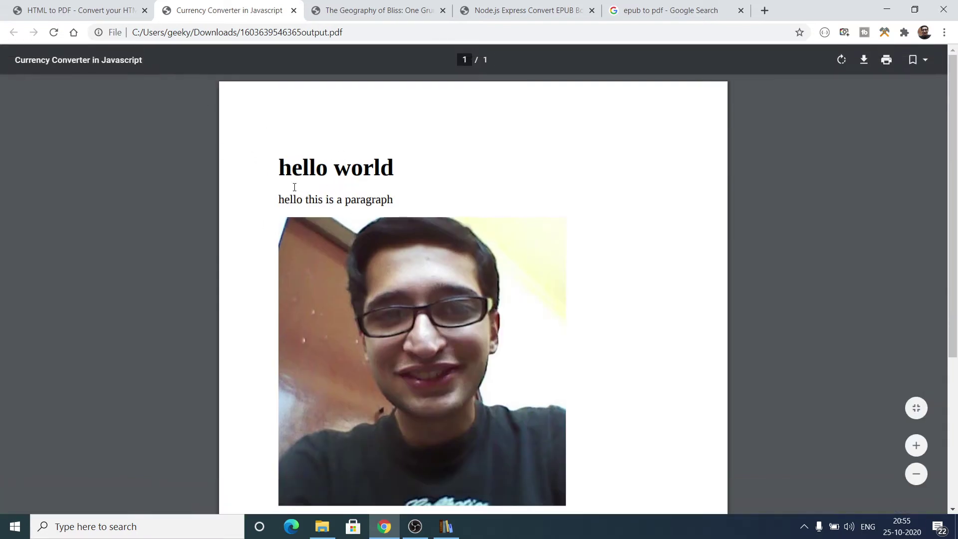
left_click_drag(279, 169, 395, 169)
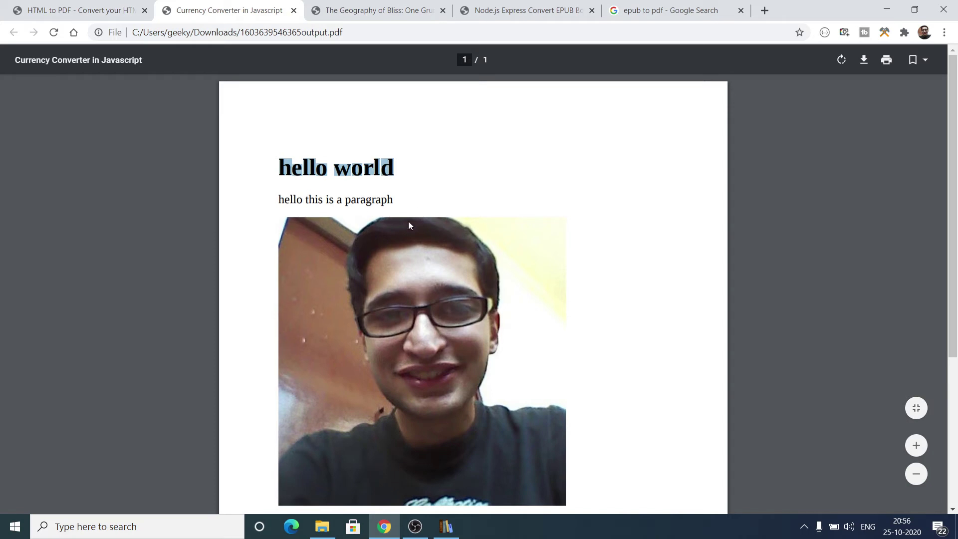
right_click(316, 262)
left_click(328, 257)
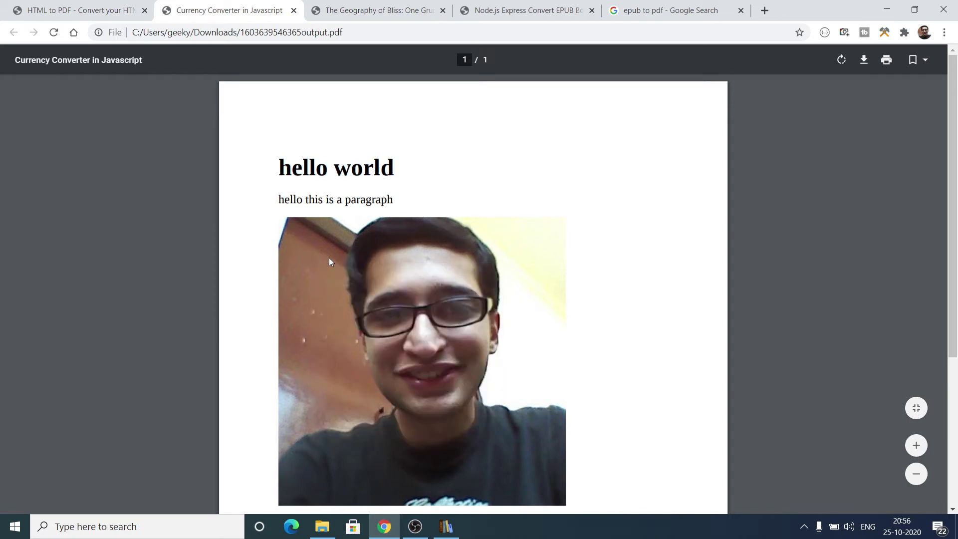
Scroll the one-page PDF, then go back to the HTML to PDF converter tab
scroll(356, 282, "down", 5)
scroll(357, 279, "up", 5)
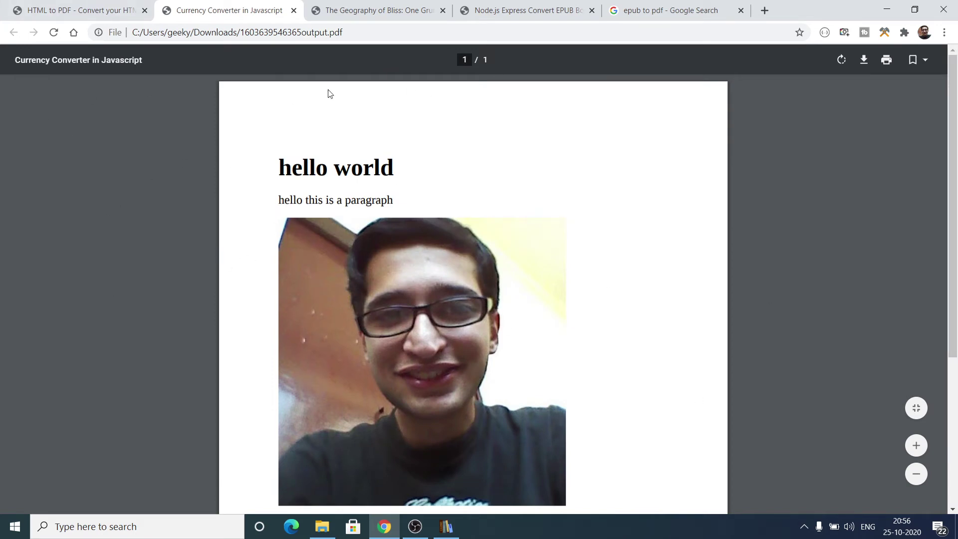
scroll(363, 279, "down", 5)
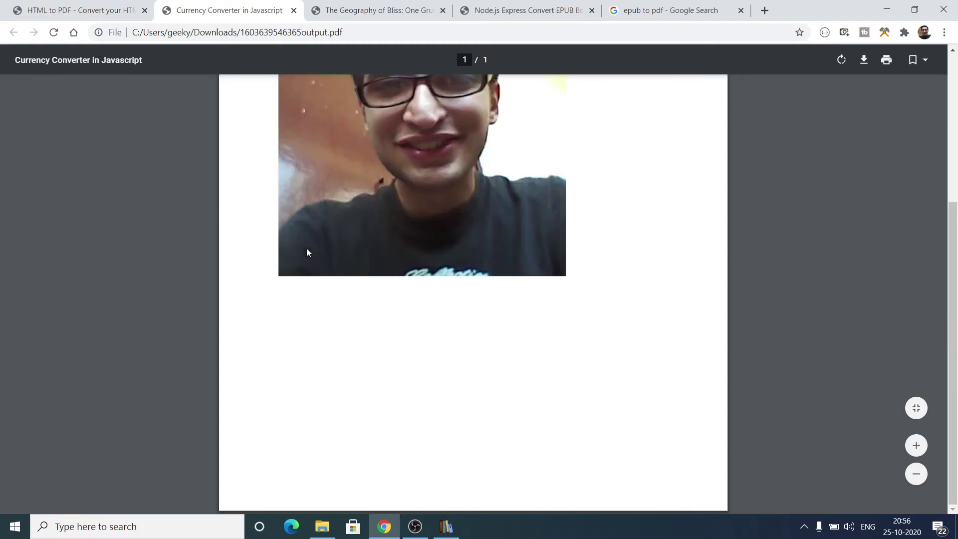
left_click(75, 11)
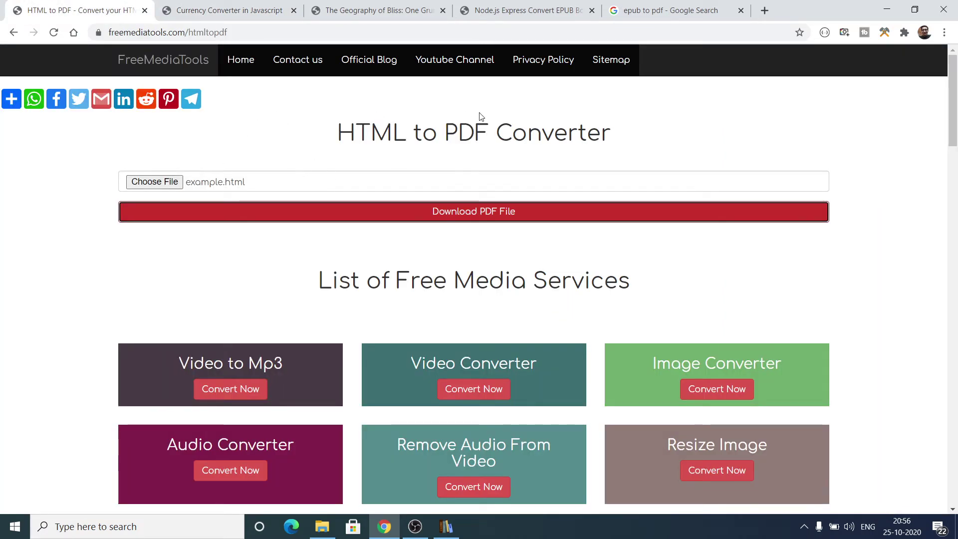
Scroll through the FreeMediaTools converter cards, then switch to the Node.js Express Convert EPUB post
scroll(614, 156, "down", 20)
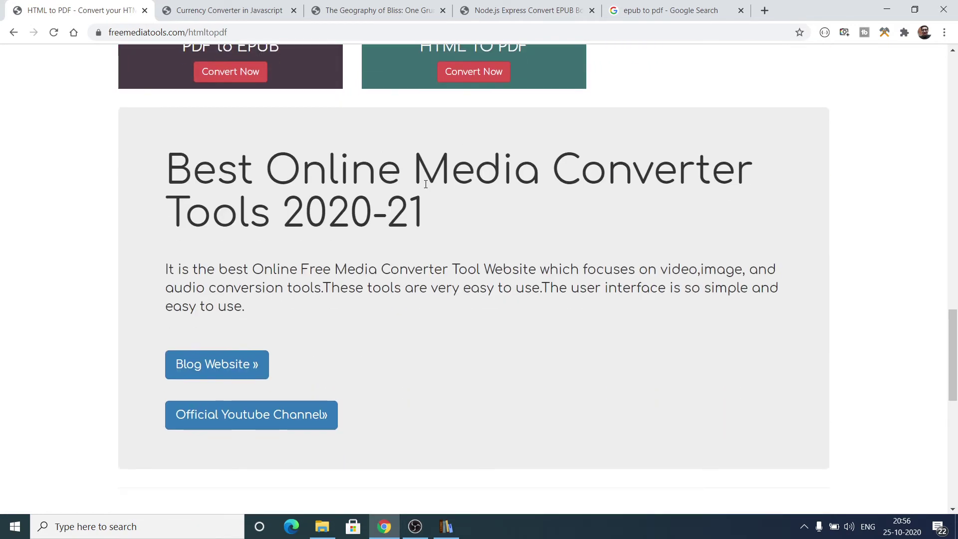
scroll(425, 184, "up", 20)
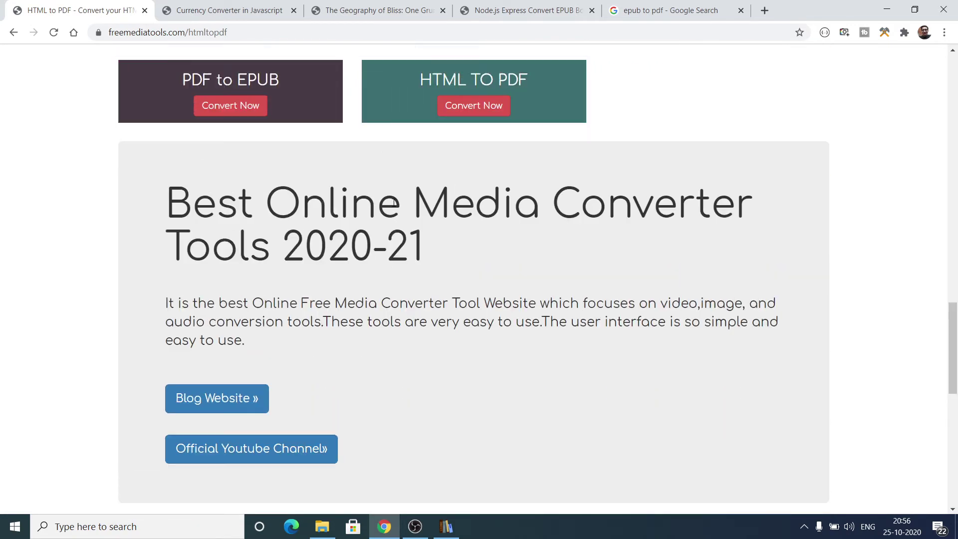
scroll(393, 202, "down", 12)
scroll(393, 202, "down", 10)
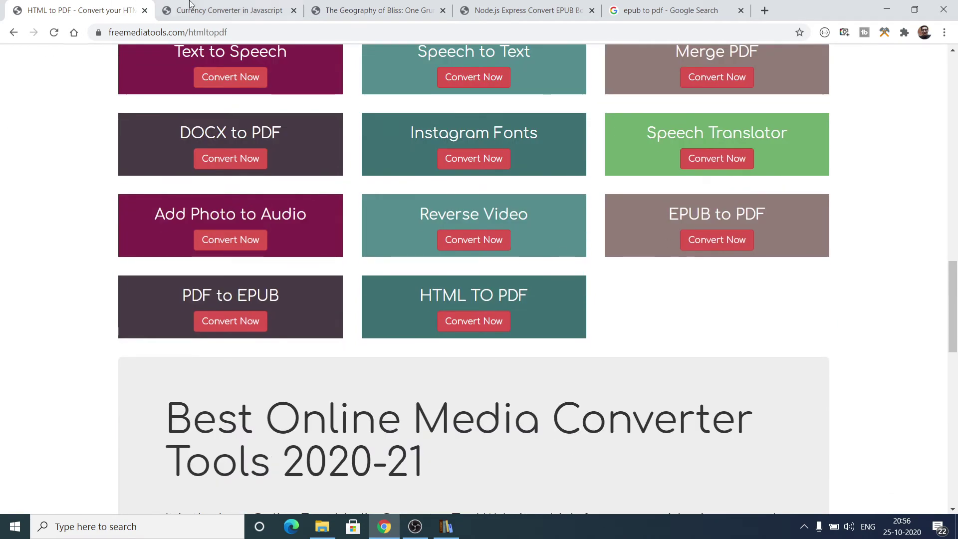
left_click(251, 7)
Switch to the Node.js EPUB converter blog post and read through its intro, selecting passages
left_click(502, 7)
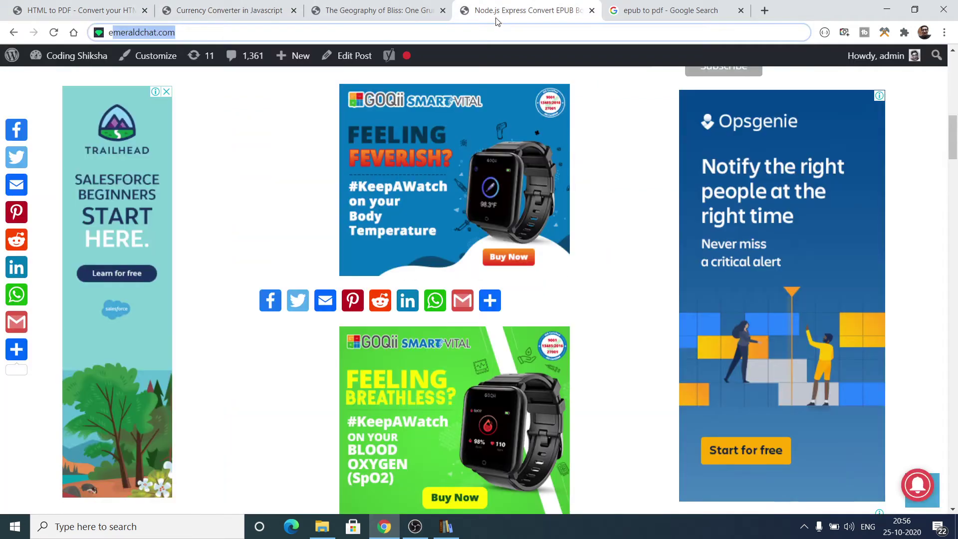
scroll(434, 226, "down", 7)
left_click_drag(257, 118, 349, 183)
scroll(357, 186, "down", 6)
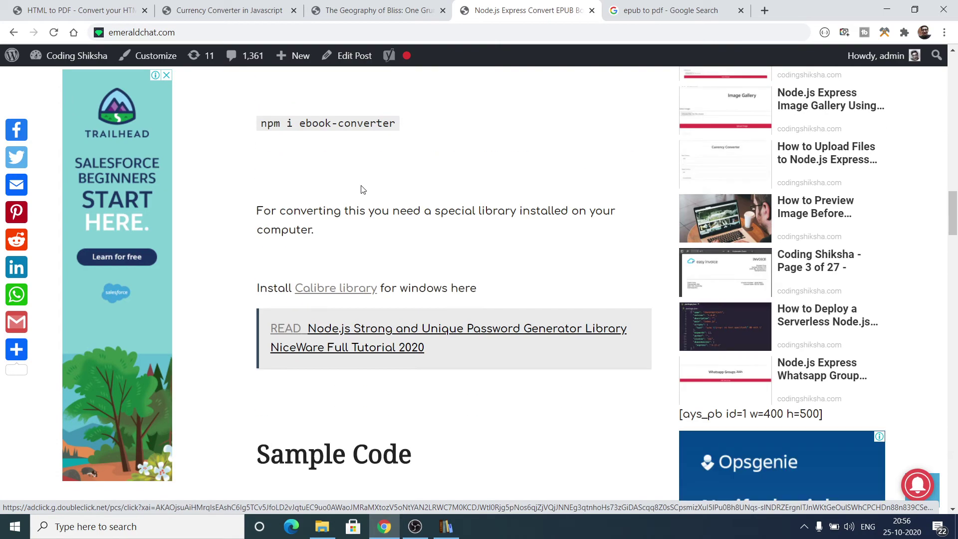
left_click_drag(264, 125, 387, 135)
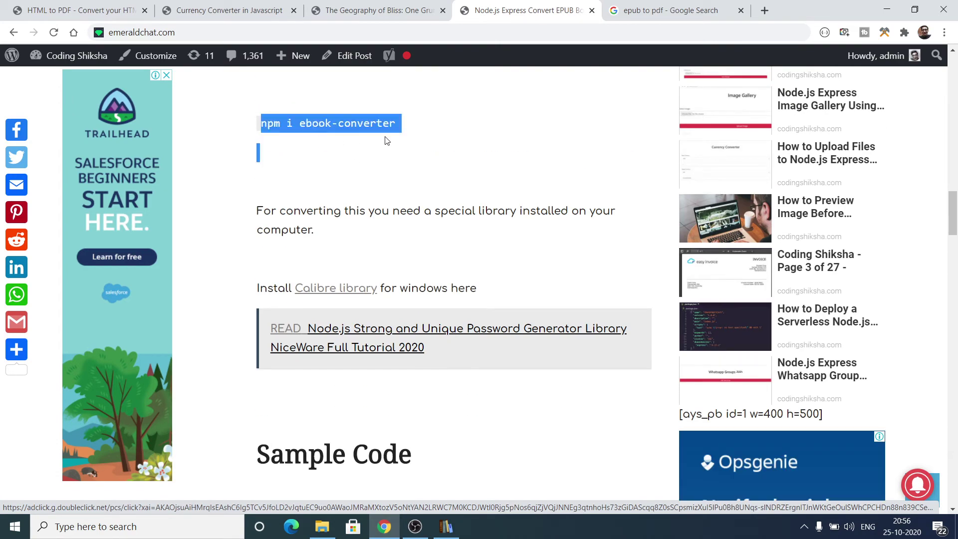
scroll(404, 205, "down", 8)
scroll(364, 218, "up", 6)
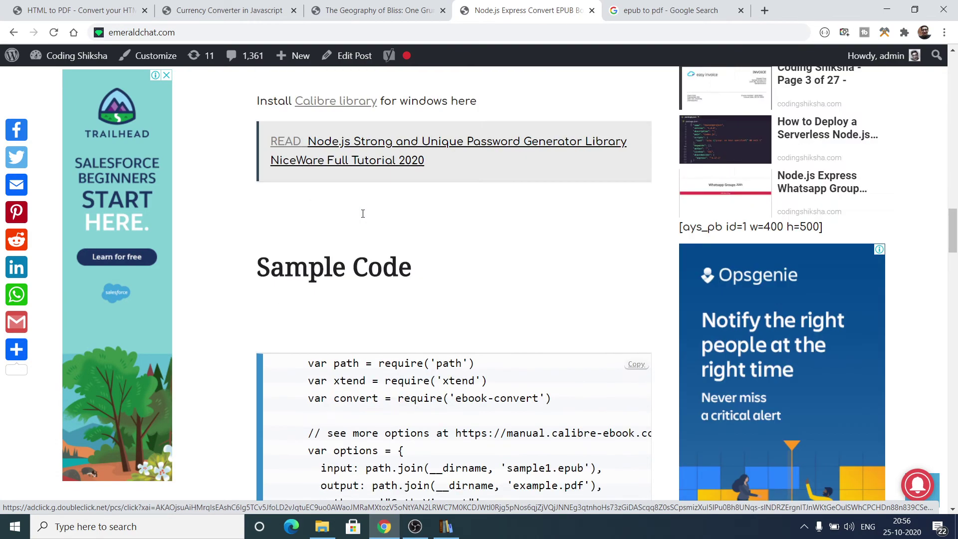
Open the Calibre library link in a new tab and view calibre's Windows download page
right_click(340, 290)
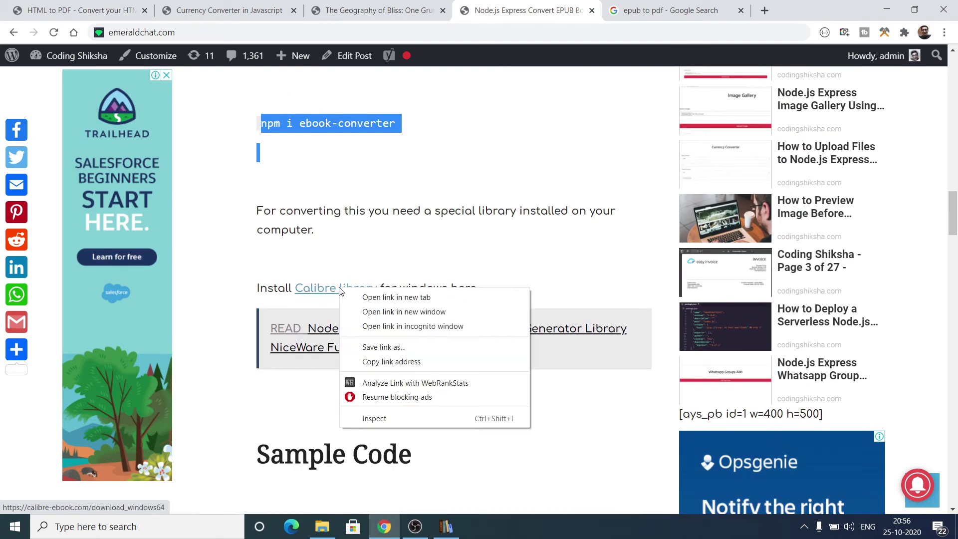
left_click(359, 298)
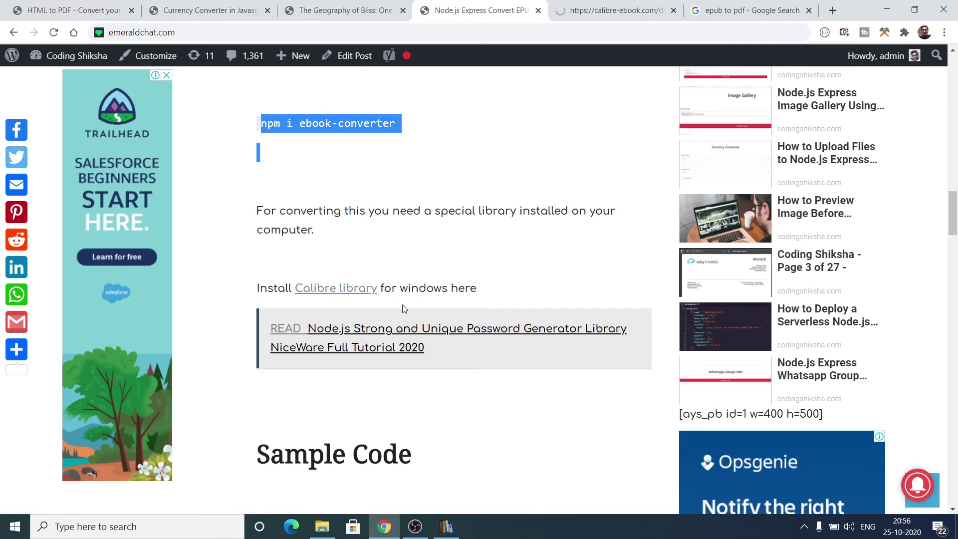
left_click(599, 10)
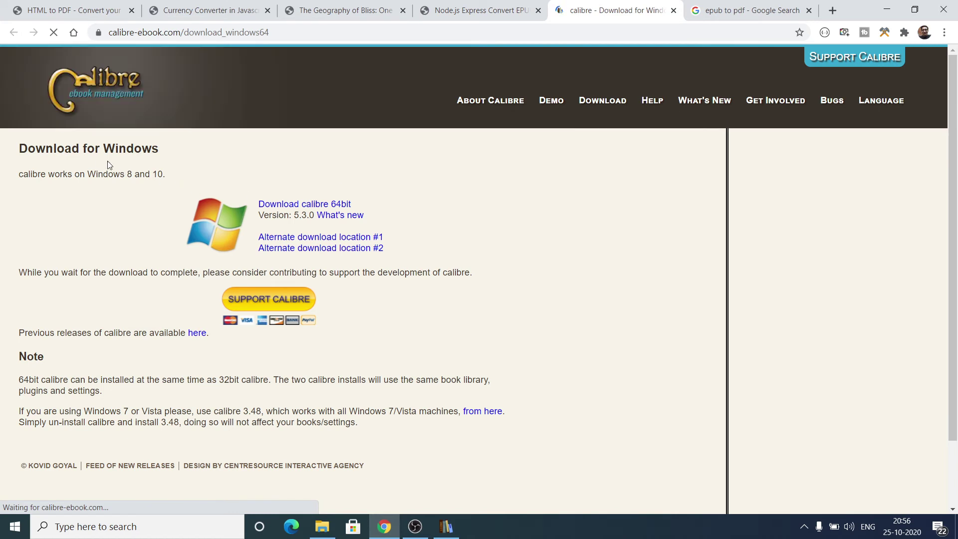
Start the 'Download calibre 64bit' Windows installer, then return to the Node.js EPUB conversion article
left_click_drag(17, 150, 103, 149)
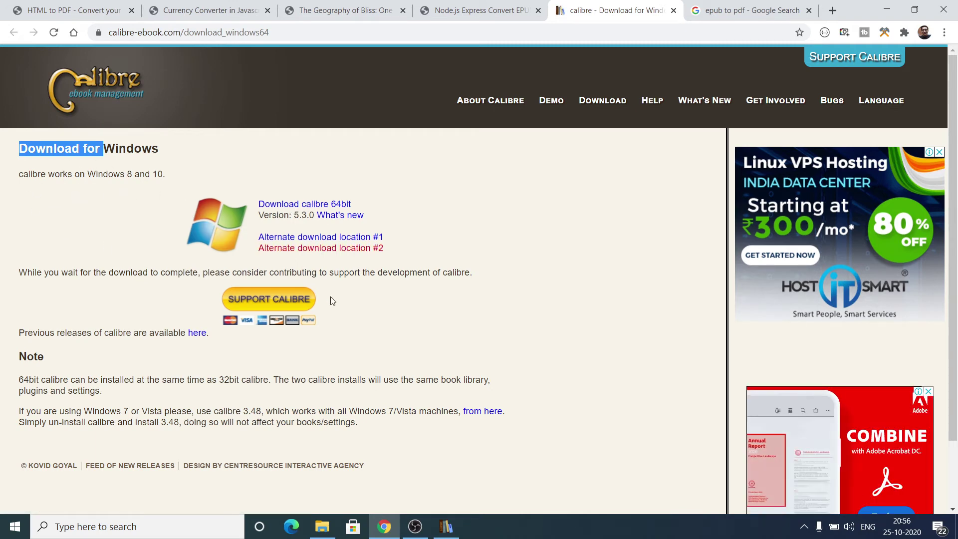
scroll(280, 291, "down", 2)
scroll(279, 291, "up", 2)
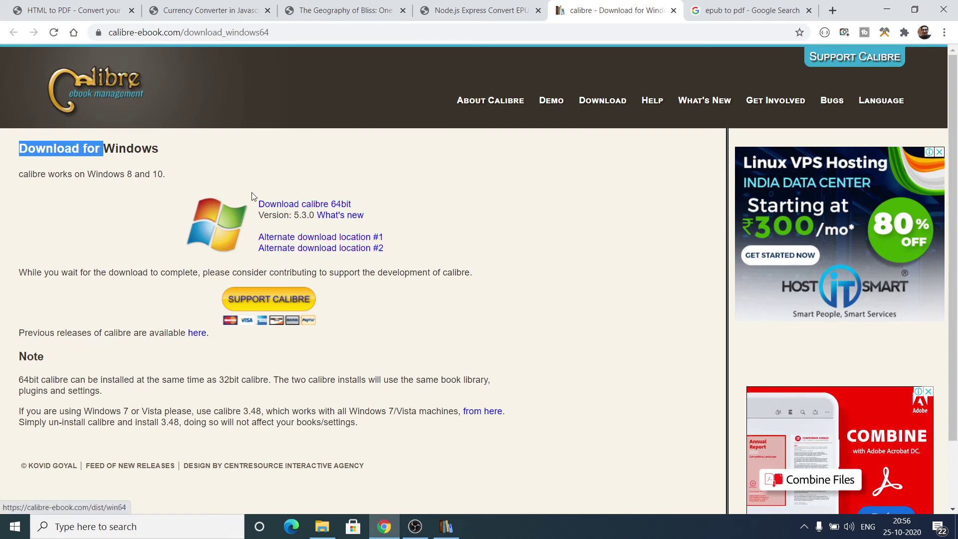
left_click(273, 204)
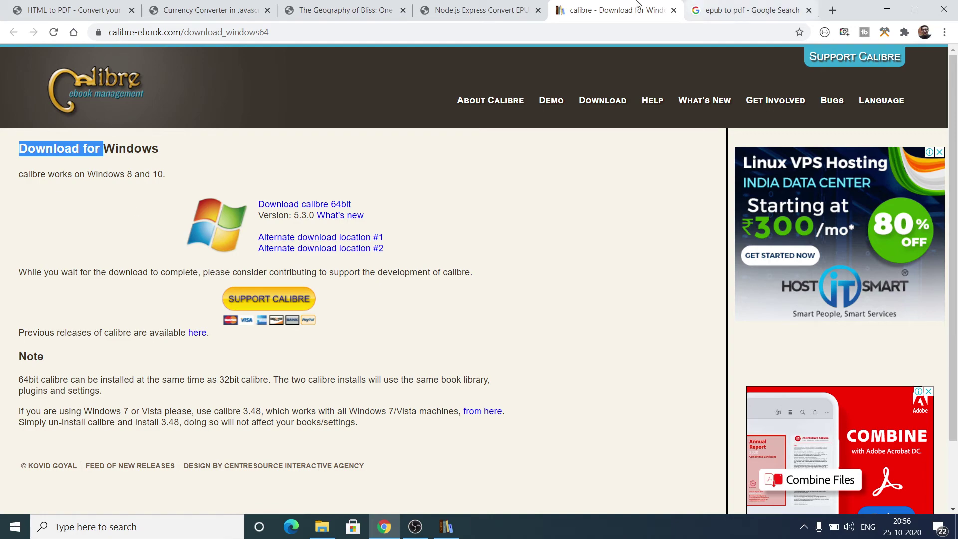
left_click(481, 10)
scroll(423, 317, "down", 7)
Copy the whole ebook-convert sample code block from the article
scroll(423, 317, "down", 10)
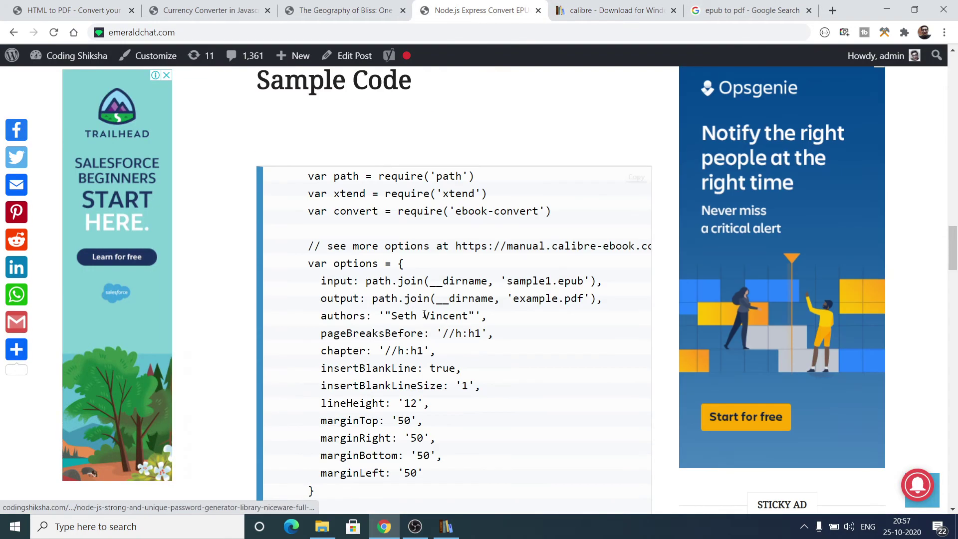
scroll(425, 316, "up", 6)
scroll(425, 316, "up", 5)
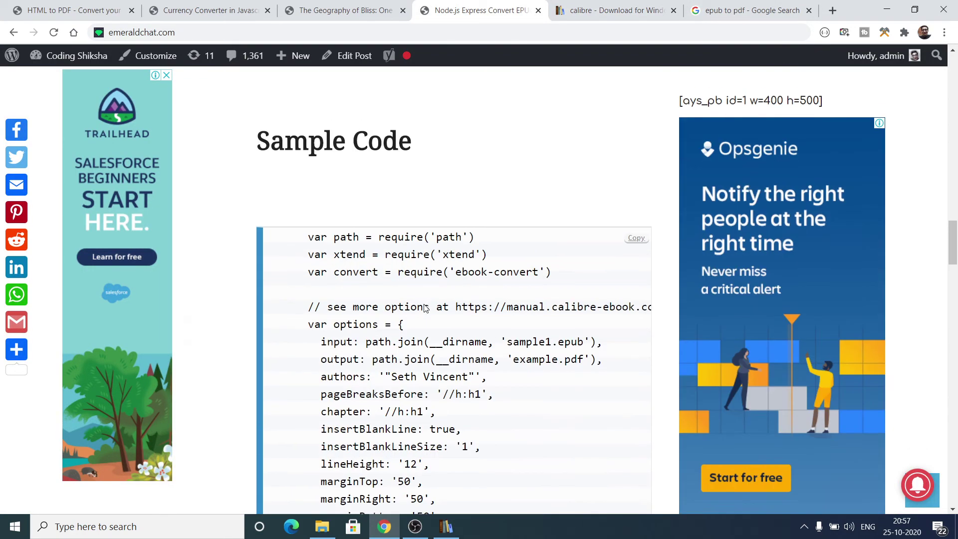
left_click_drag(307, 239, 483, 493)
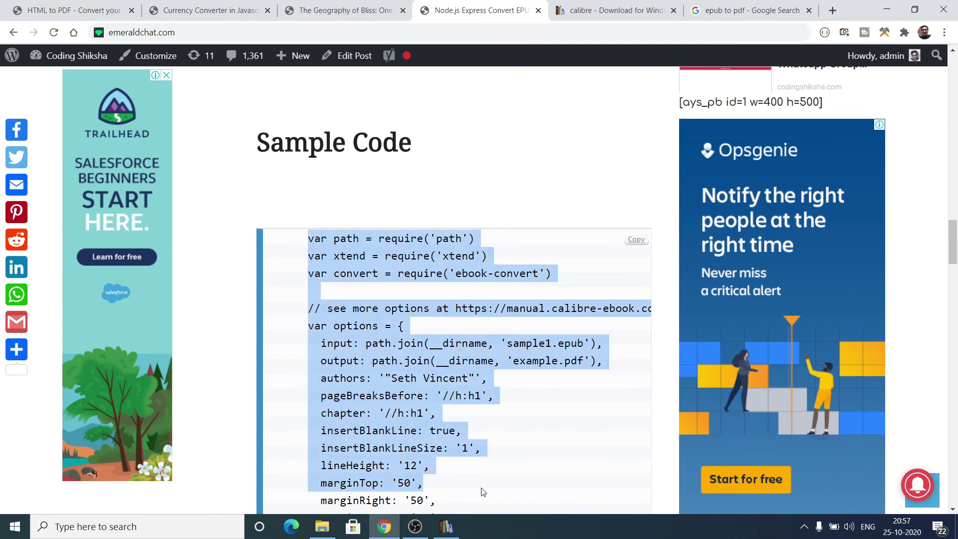
left_click(632, 240)
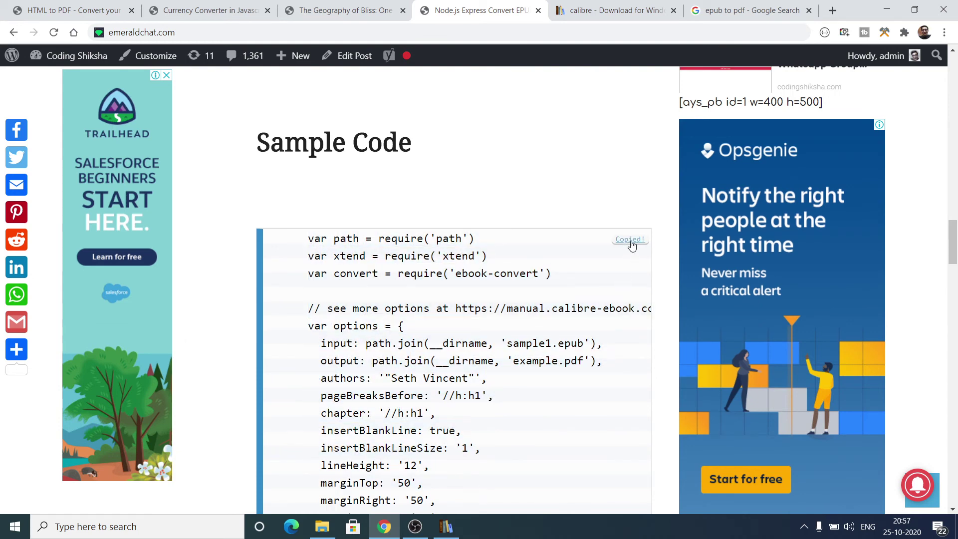
Search Google for the selected 'ebook-convert' module name
left_click_drag(461, 273, 536, 275)
right_click(491, 271)
left_click(529, 294)
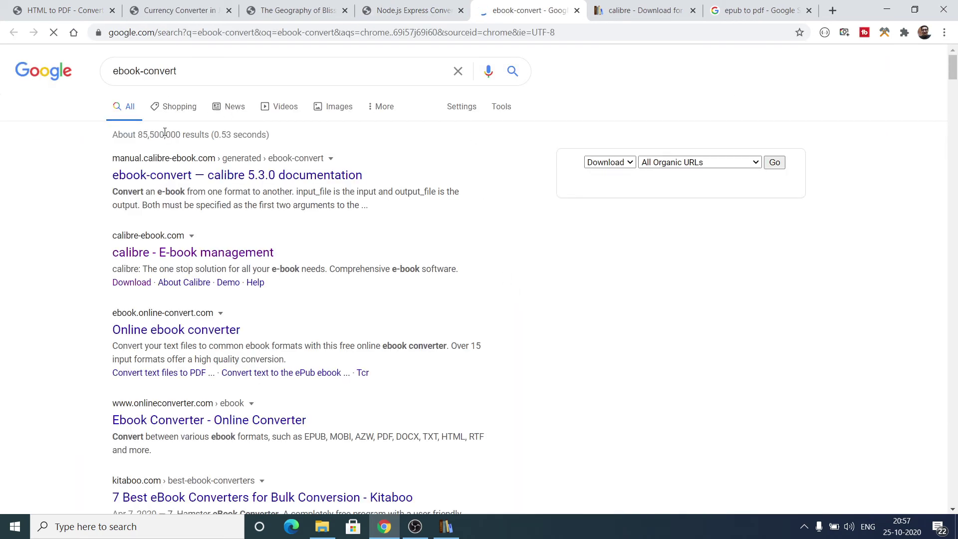
Refine the search to 'ebook-convert npm' and open the npmjs ebook-convert package result
left_click(190, 71)
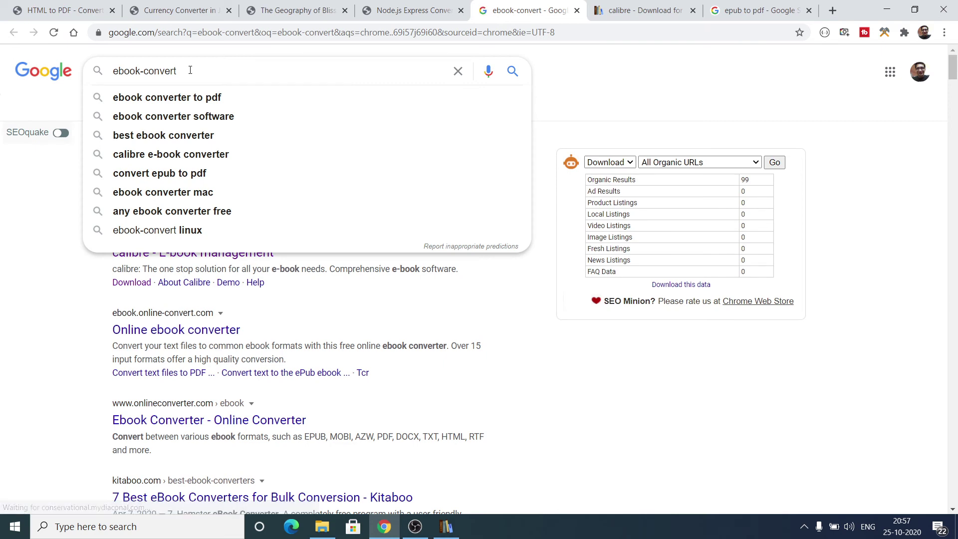
type("npm")
key("Return")
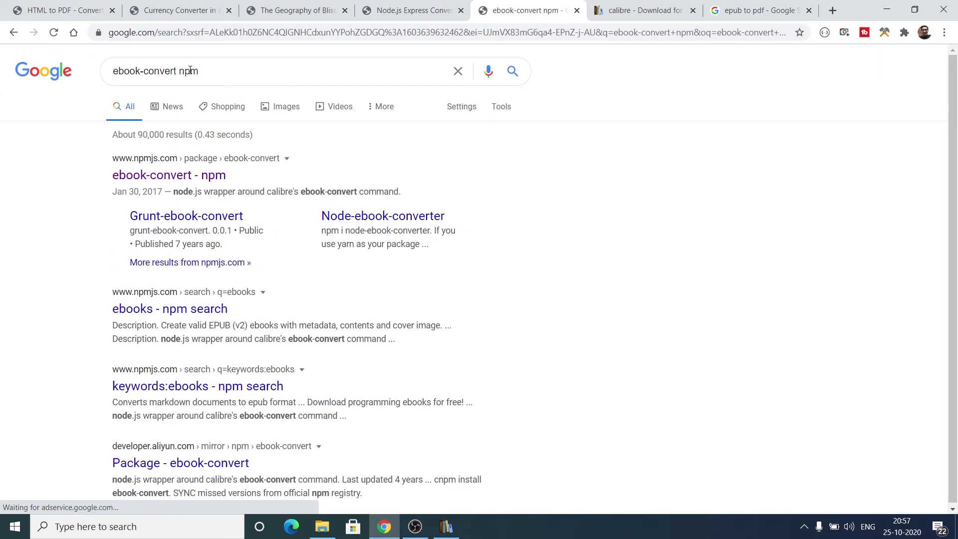
left_click(192, 178)
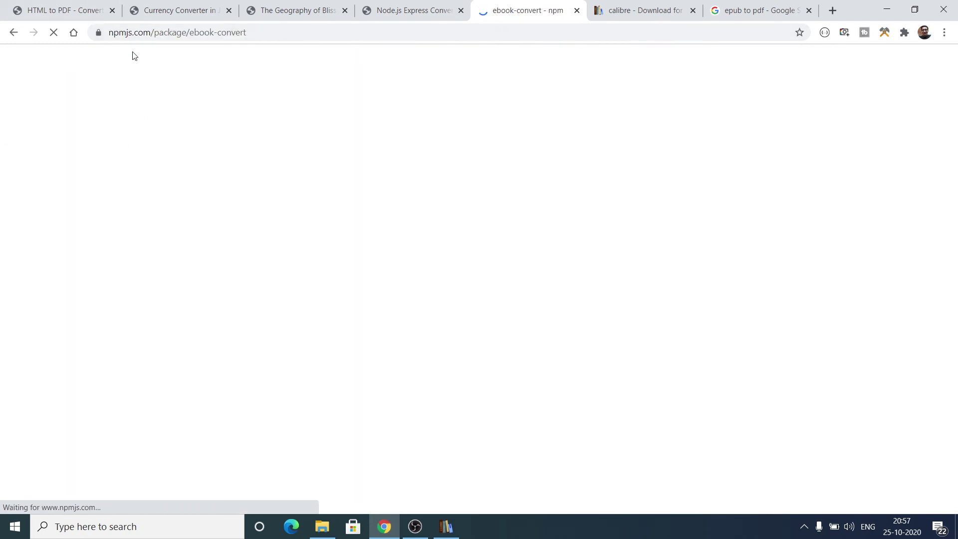
Copy the entire Usage code block from the ebook-convert npm page
scroll(560, 309, "down", 5)
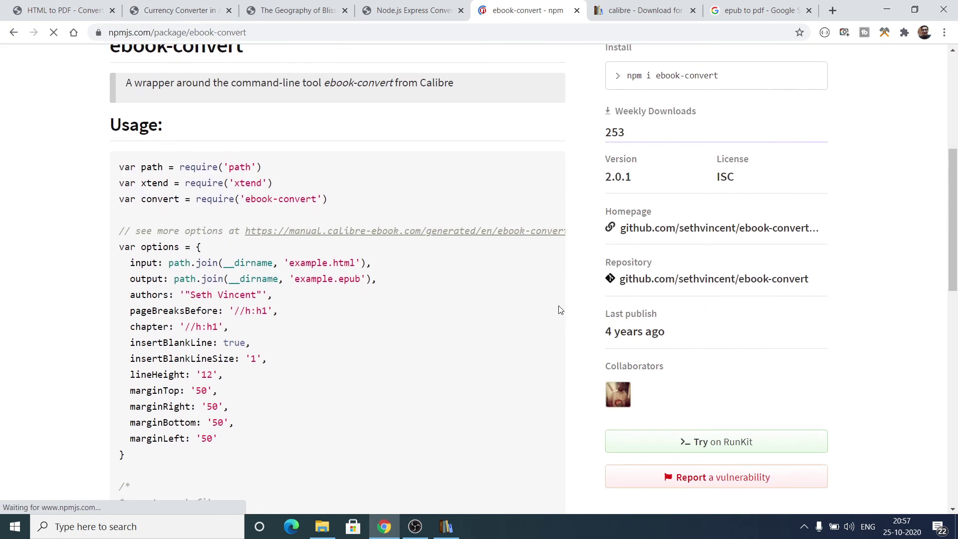
scroll(673, 309, "down", 4)
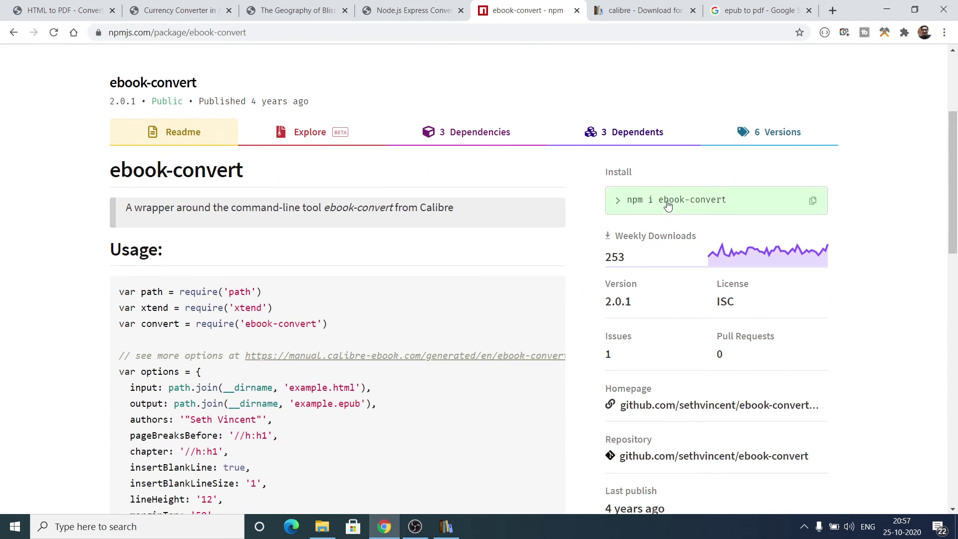
scroll(919, 203, "down", 4)
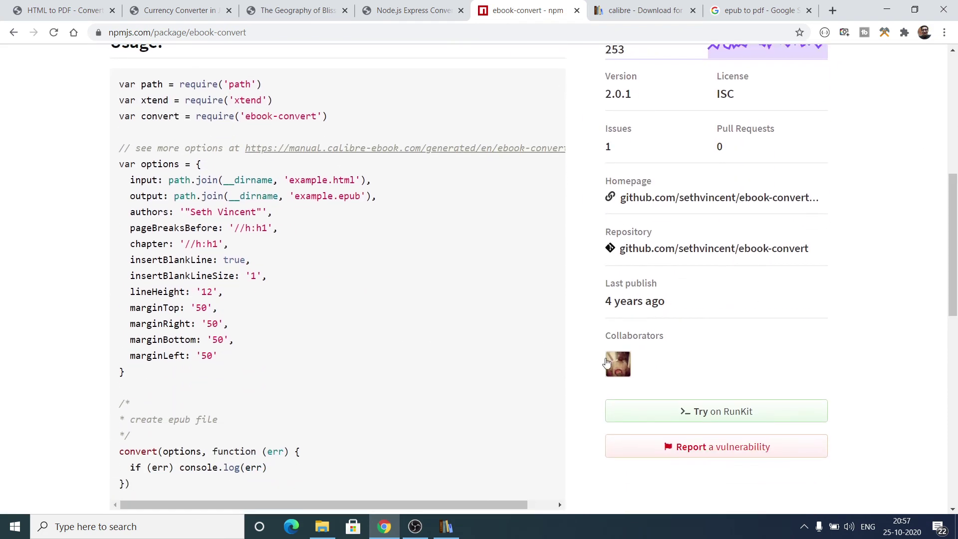
left_click_drag(134, 480, 134, 85)
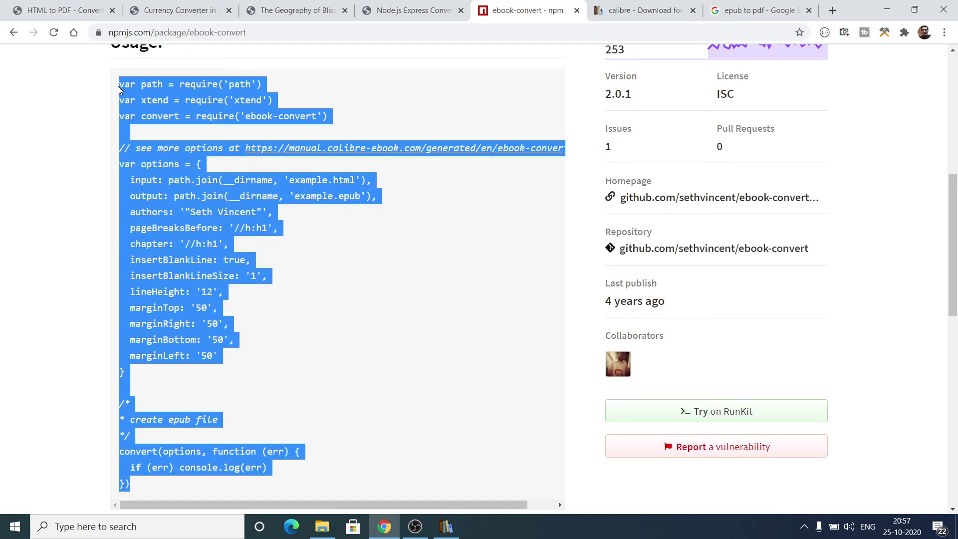
right_click(138, 114)
left_click(148, 122)
Copy the package description line from the ebook-convert npm page
scroll(264, 153, "down", 10)
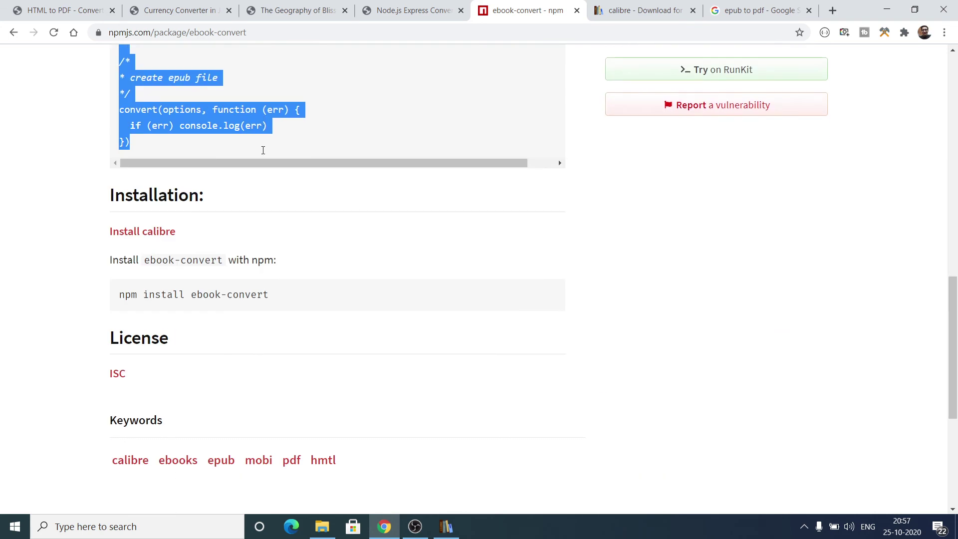
scroll(264, 153, "up", 10)
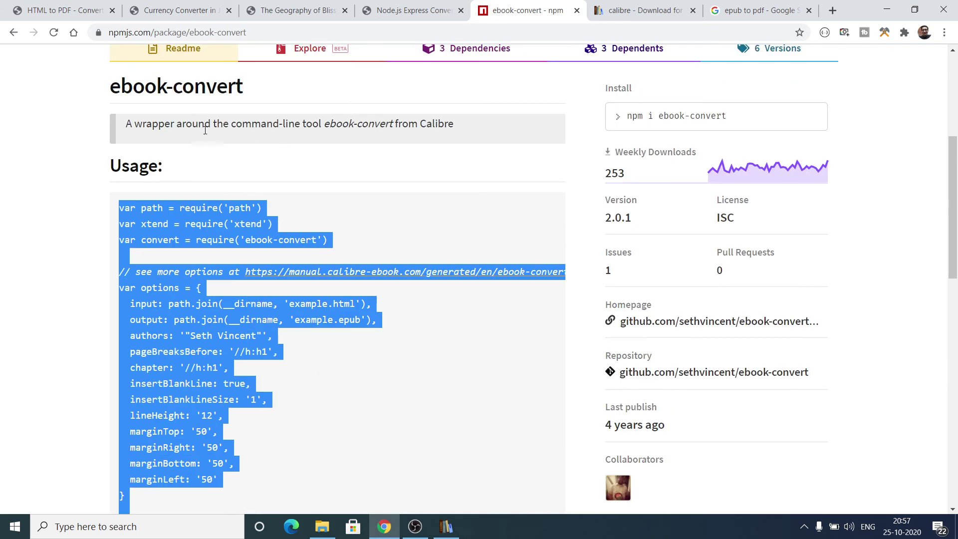
triple_click(204, 127)
right_click(203, 128)
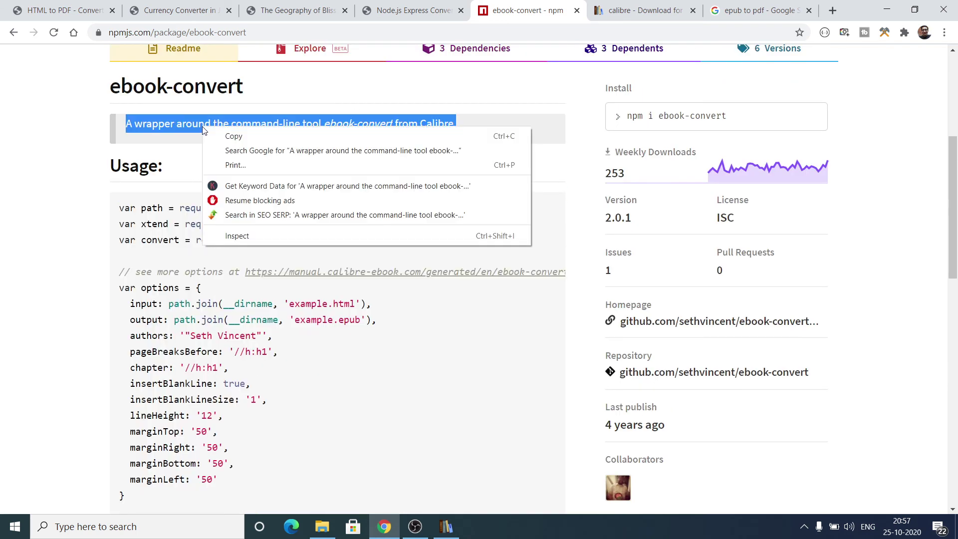
left_click(175, 144)
double_click(198, 122)
left_click(198, 122)
right_click(291, 120)
left_click(303, 126)
right_click(303, 128)
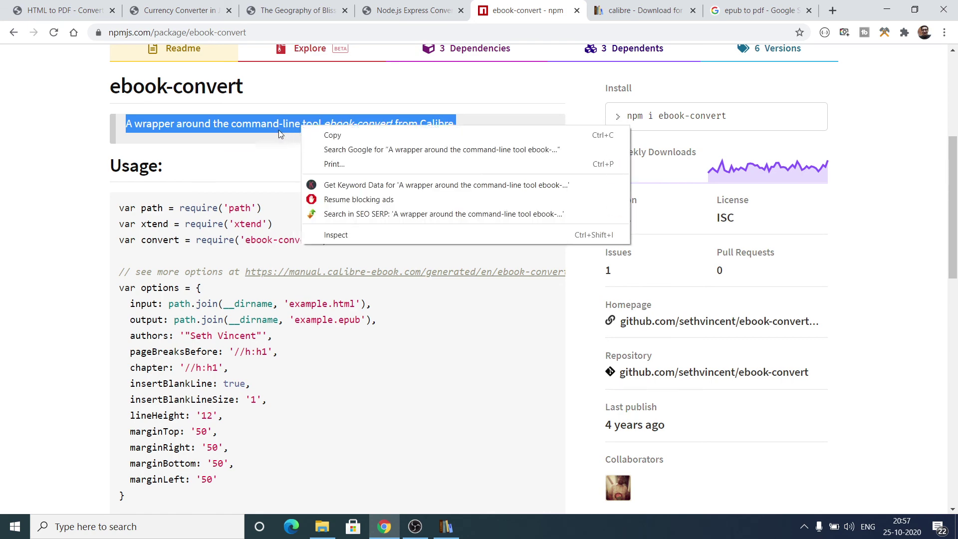
left_click(280, 134)
double_click(287, 124)
left_click(288, 124)
Copy the ebook-convert npm install command and return to the Node.js article
left_click(619, 118)
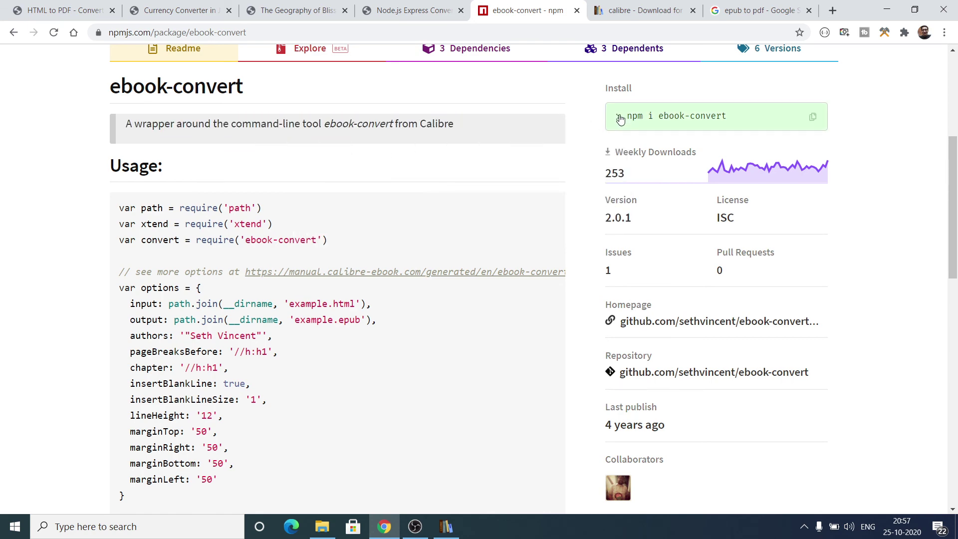
scroll(620, 119, "up", 5)
left_click(409, 10)
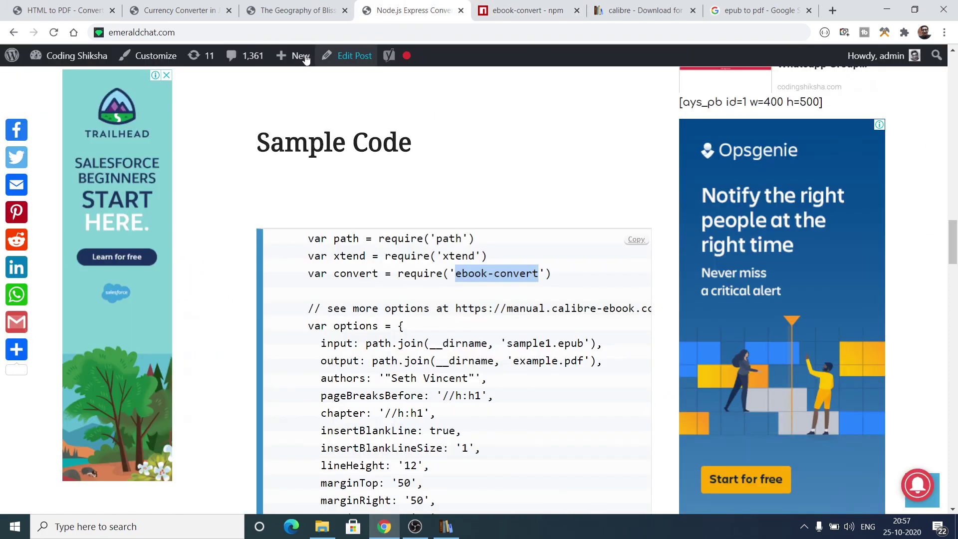